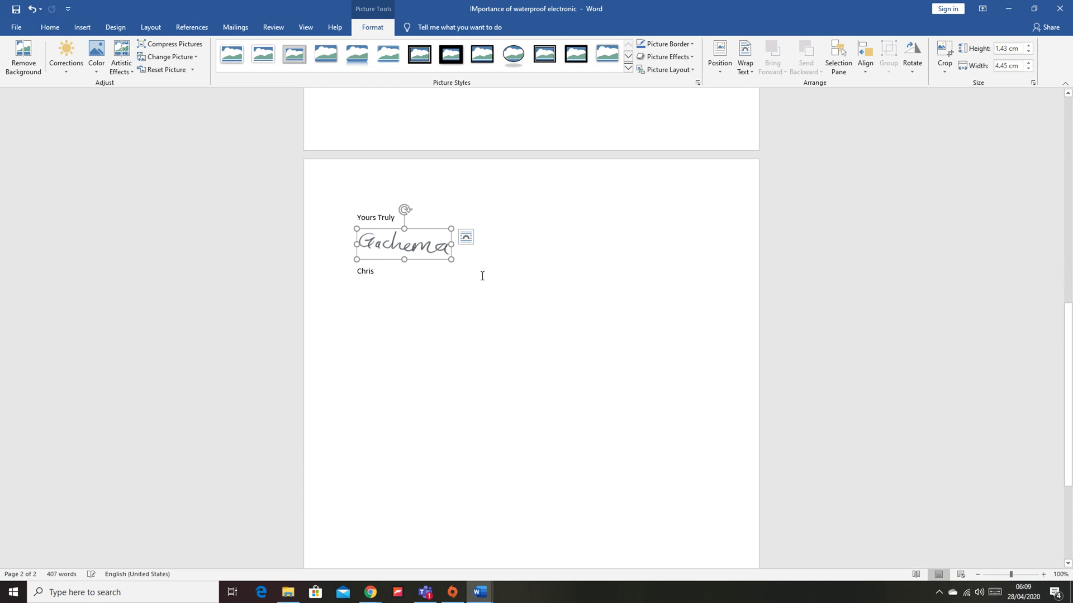
Step: Start a new blank Word document, Document1, to prepare the signature image
{"action": "left_click", "coordinate": [570, 272]}
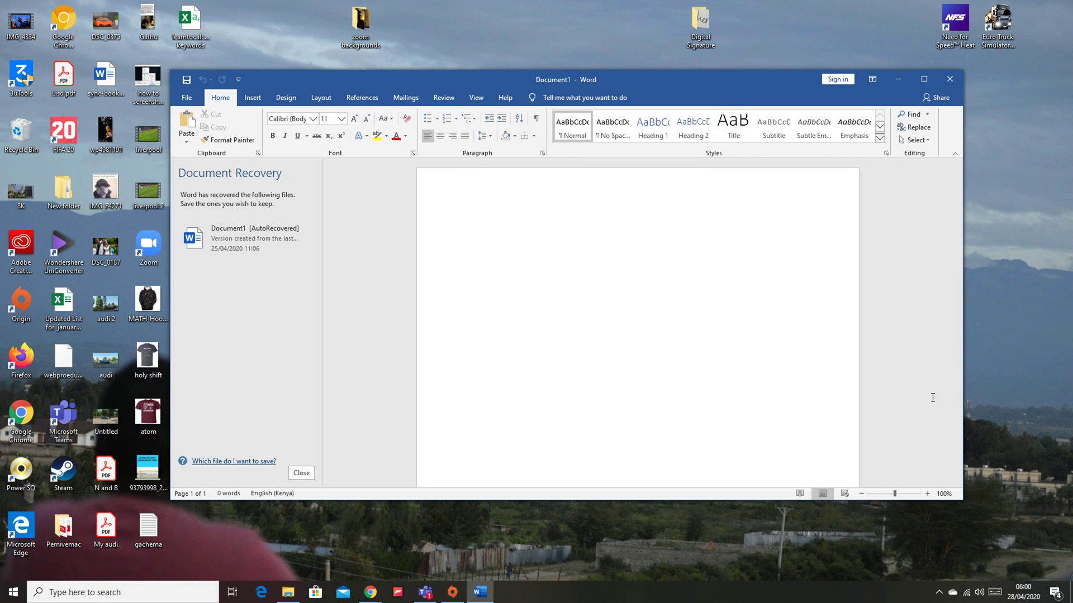
Step: Maximize Word and insert the signature image IMG-5703 from Desktop > Digital Signature
{"action": "left_click", "coordinate": [925, 80]}
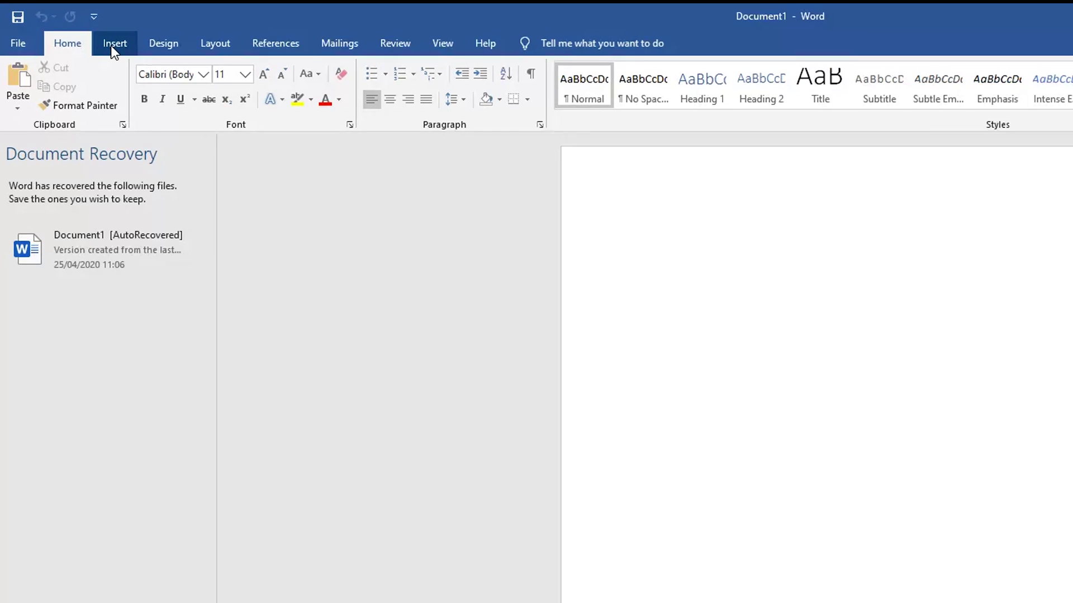
{"action": "left_click", "coordinate": [81, 29]}
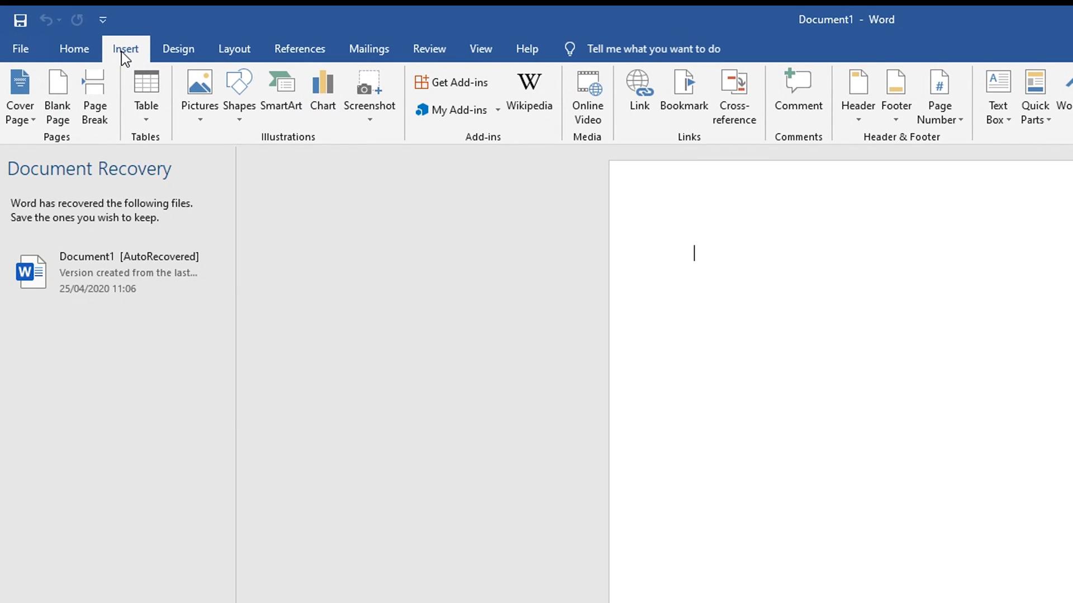
{"action": "left_click", "coordinate": [206, 87]}
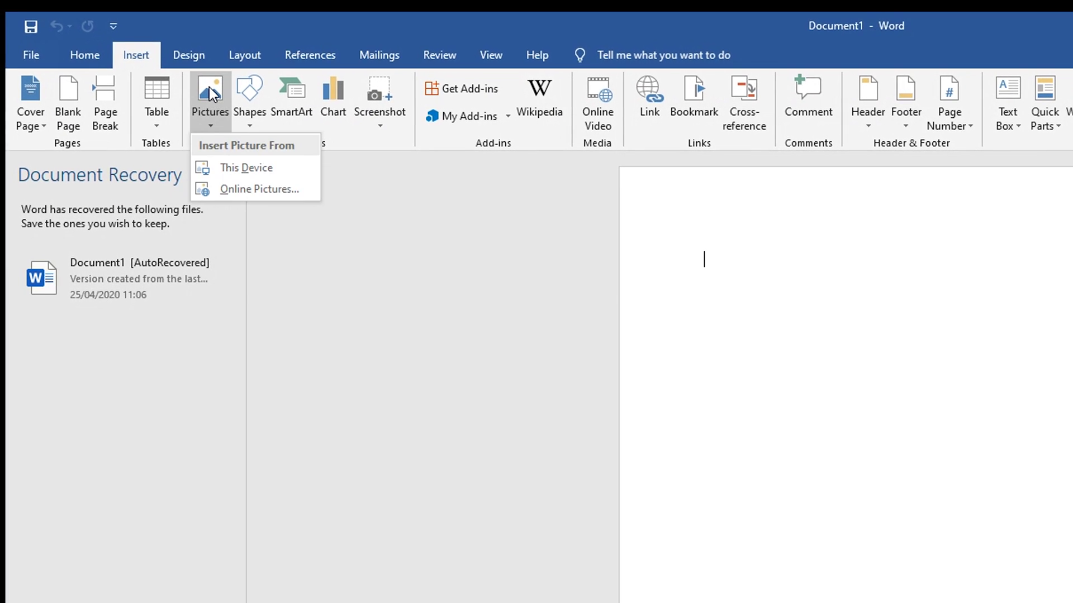
{"action": "left_click", "coordinate": [271, 176]}
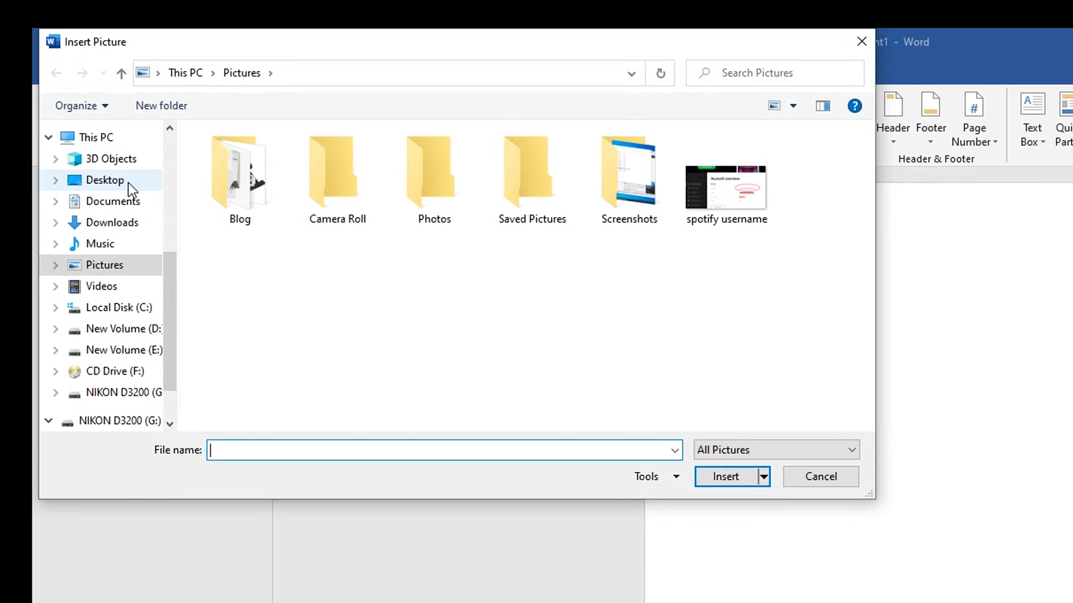
{"action": "left_click", "coordinate": [129, 180]}
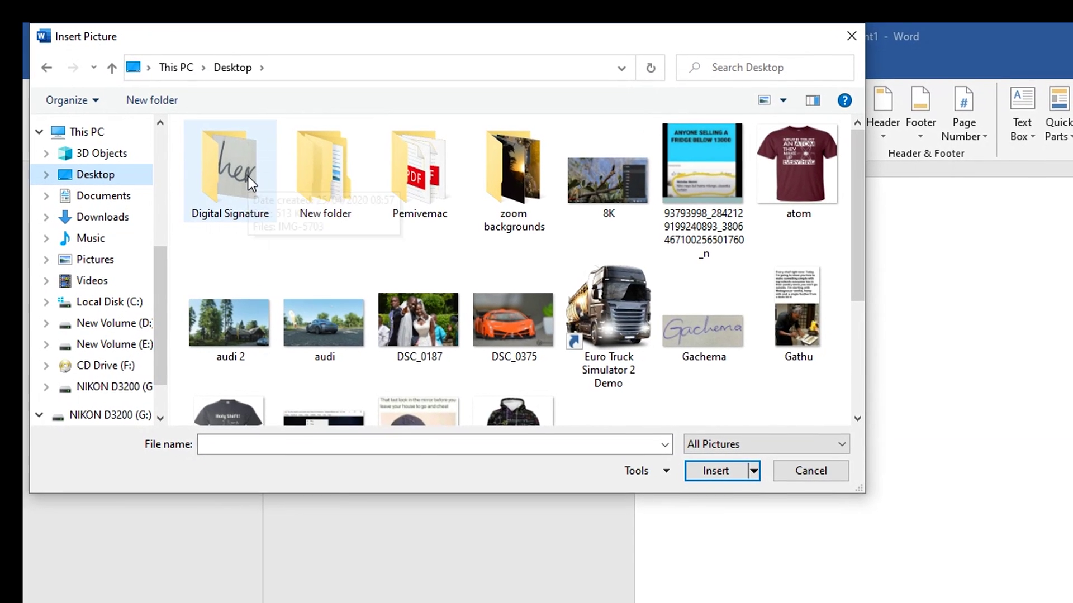
{"action": "double_click", "coordinate": [249, 177]}
{"action": "left_click", "coordinate": [228, 182]}
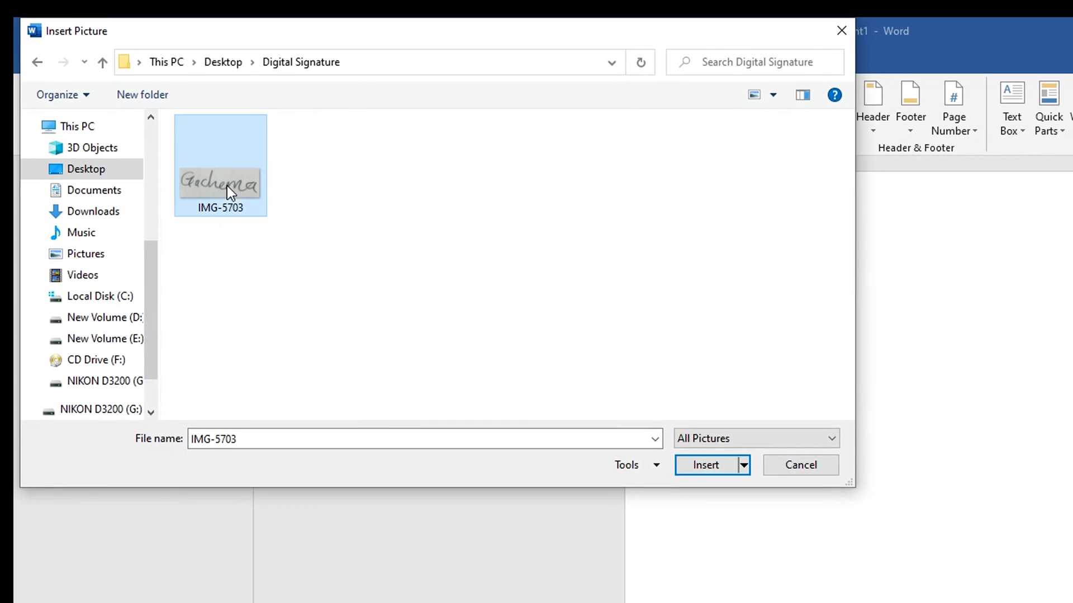
{"action": "left_click", "coordinate": [690, 461]}
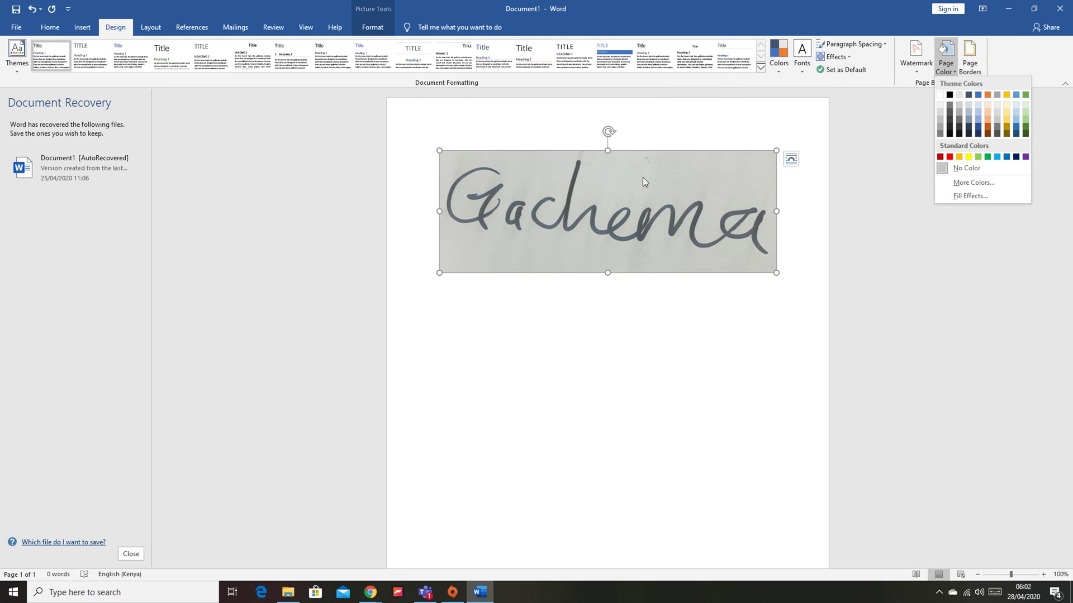
Step: Dismiss the Page Color choices and bring up the Picture Format tools
{"action": "left_click", "coordinate": [870, 225]}
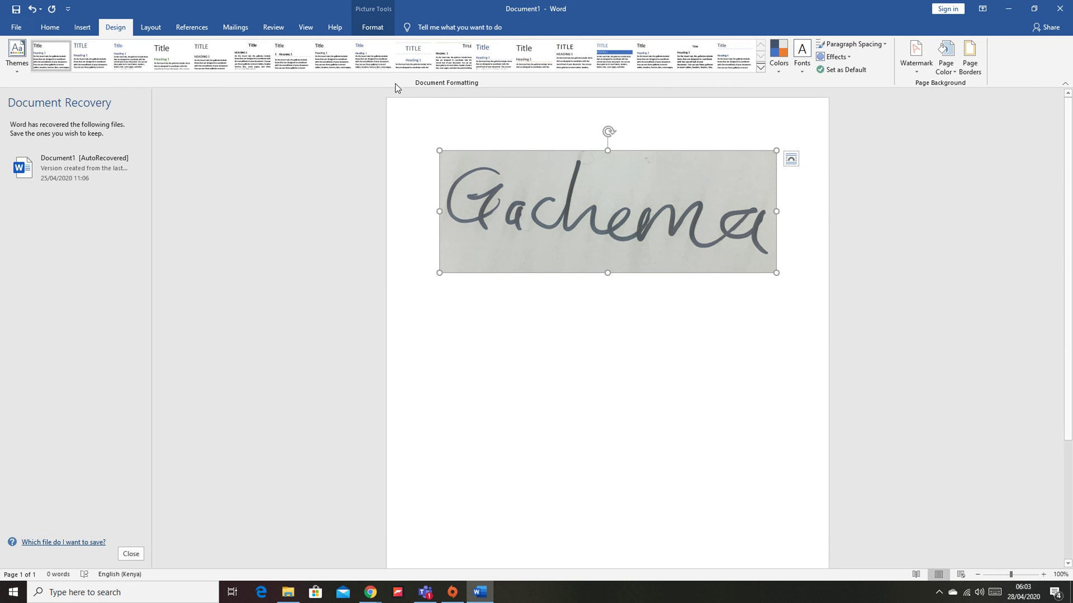
{"action": "left_click", "coordinate": [372, 27]}
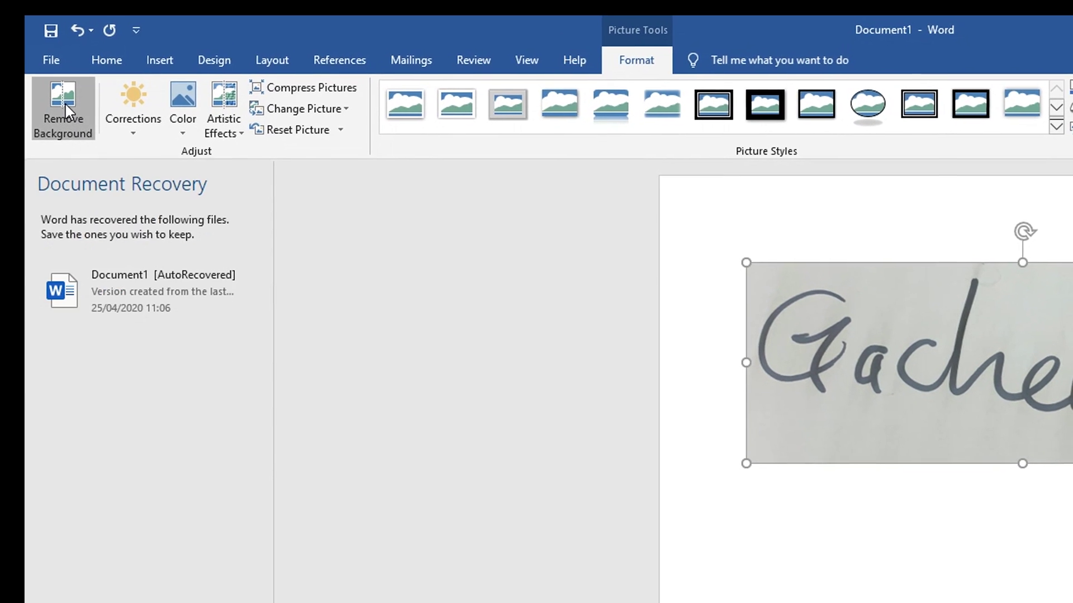
Step: Start Remove Background and stretch the keep marquee to the signature's left and right edges
{"action": "left_click", "coordinate": [65, 103]}
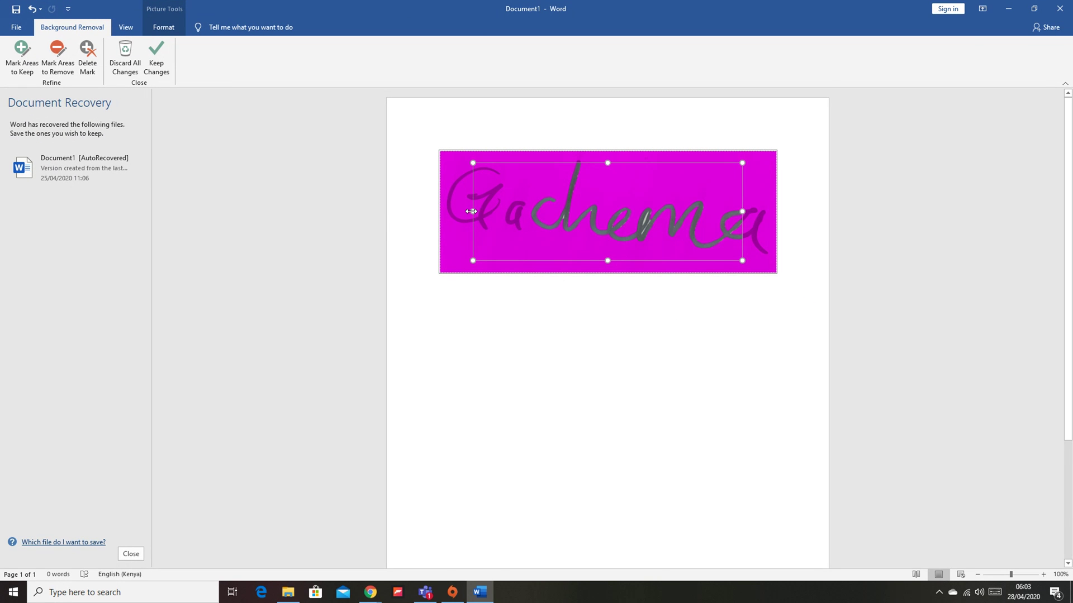
{"action": "left_click_drag", "start_coordinate": [471, 212], "coordinate": [444, 213]}
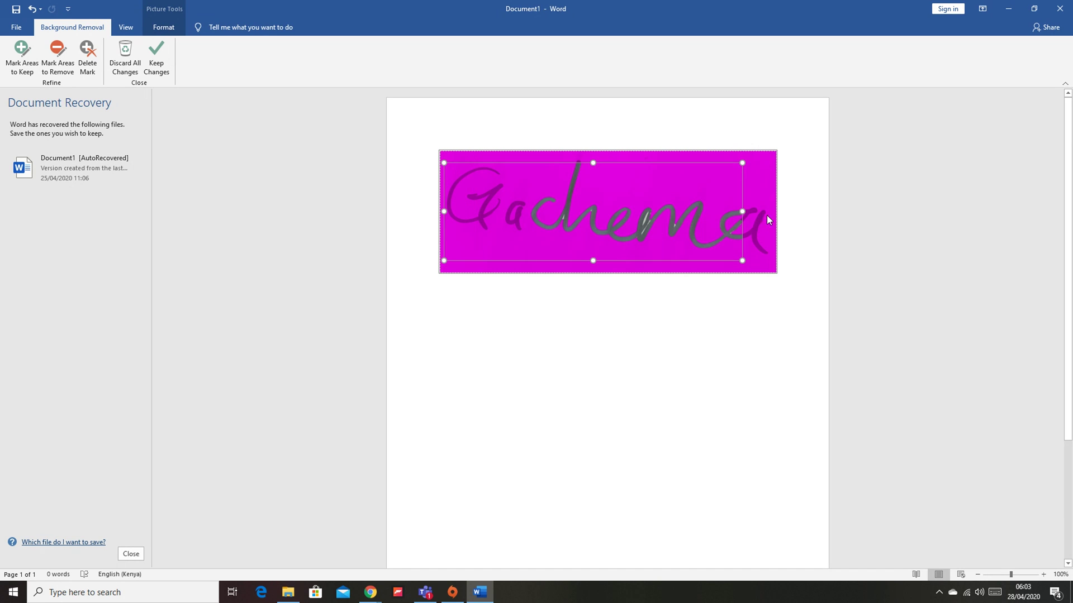
{"action": "left_click_drag", "start_coordinate": [742, 211], "coordinate": [770, 212]}
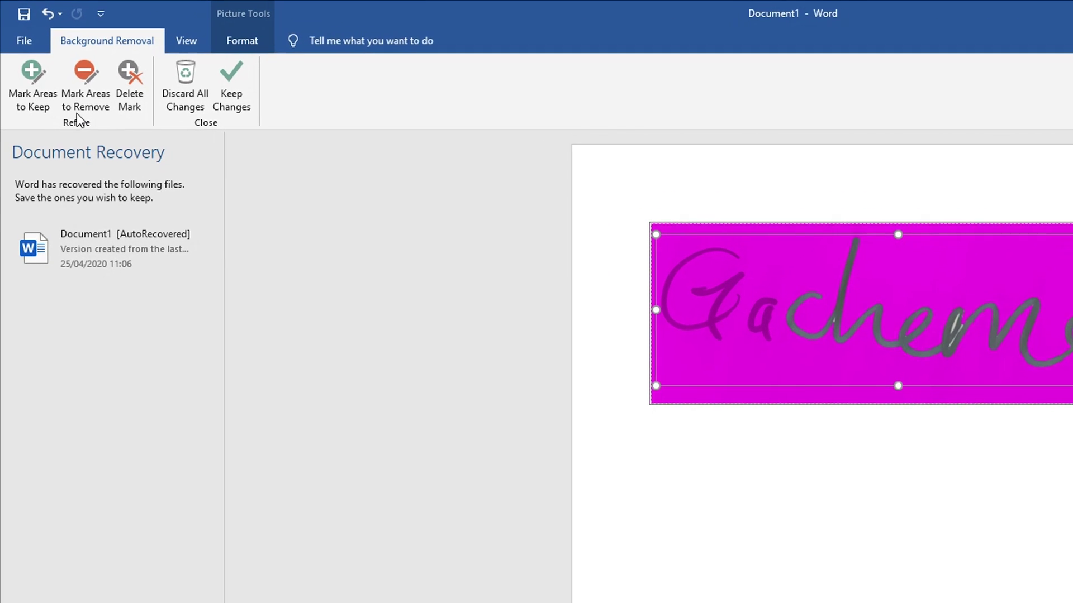
{"action": "left_click", "coordinate": [30, 87]}
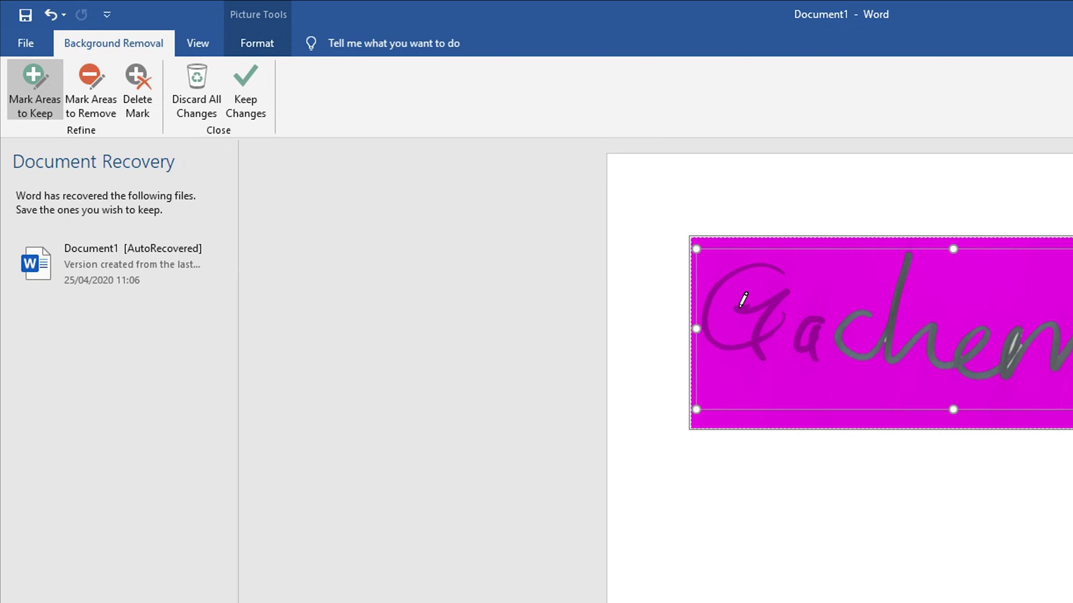
Step: Mark the C stroke and the a as areas to keep
{"action": "left_click_drag", "start_coordinate": [740, 308], "coordinate": [753, 308]}
{"action": "left_click_drag", "start_coordinate": [779, 291], "coordinate": [782, 291]}
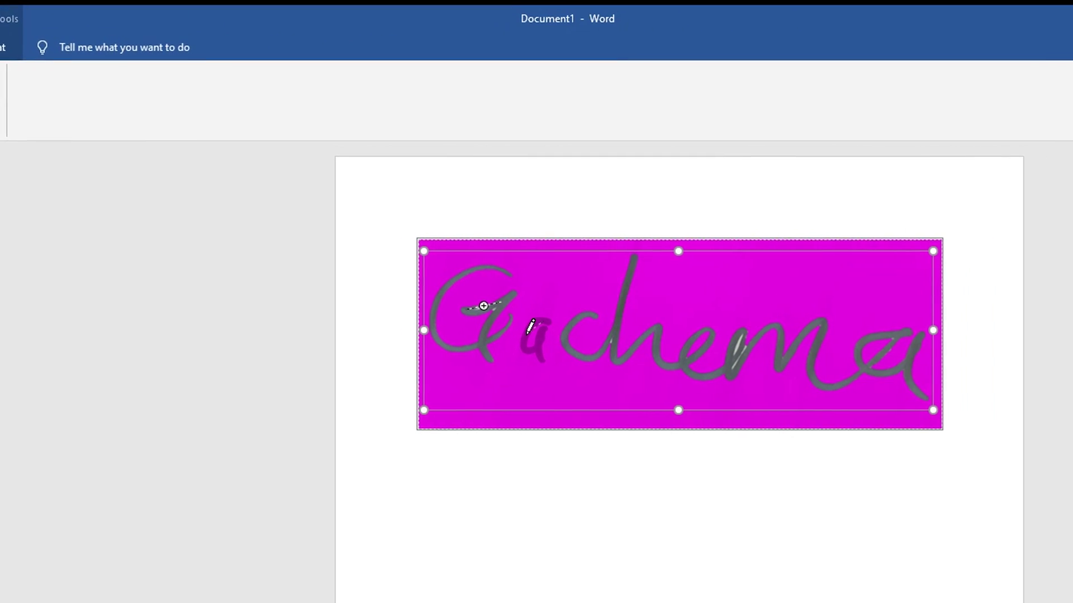
{"action": "left_click", "coordinate": [534, 332]}
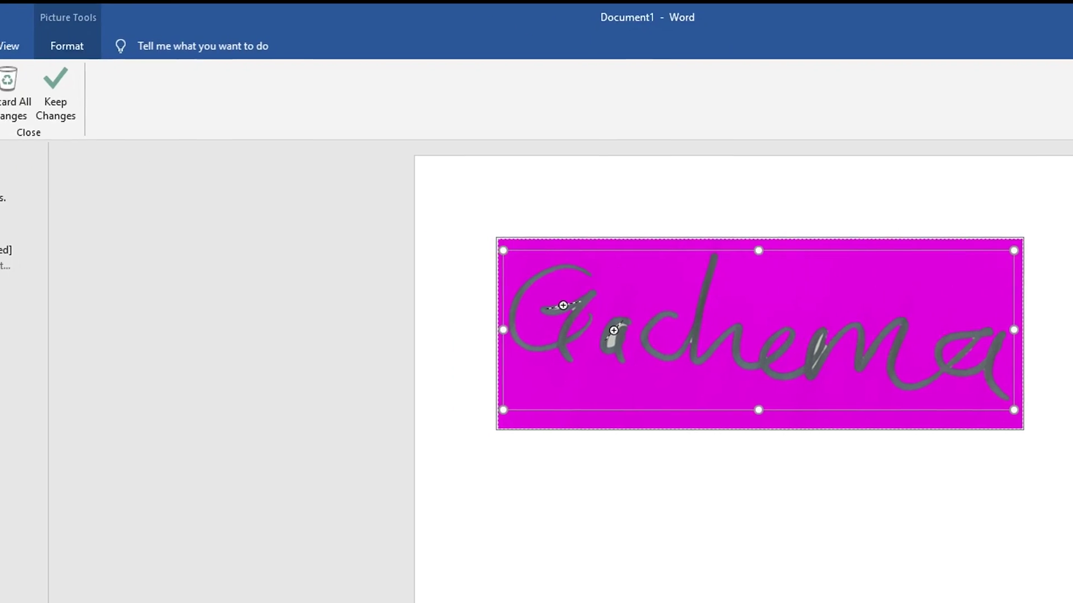
Step: Mark leftover patches on the a and m for removal and apply the background removal
{"action": "left_click", "coordinate": [84, 109]}
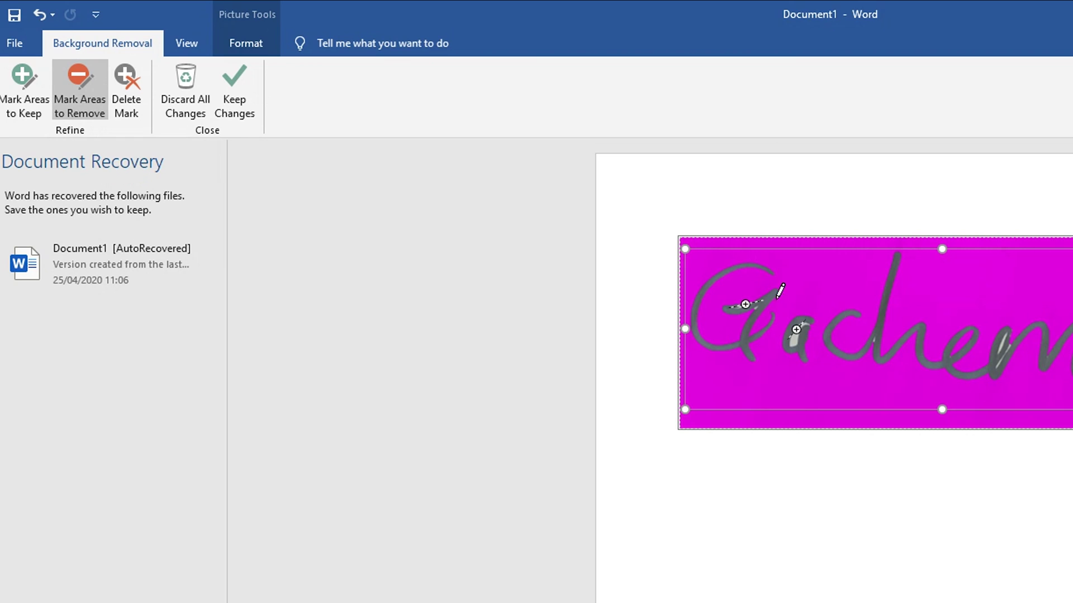
{"action": "left_click_drag", "start_coordinate": [793, 339], "coordinate": [803, 316]}
{"action": "left_click", "coordinate": [796, 331]}
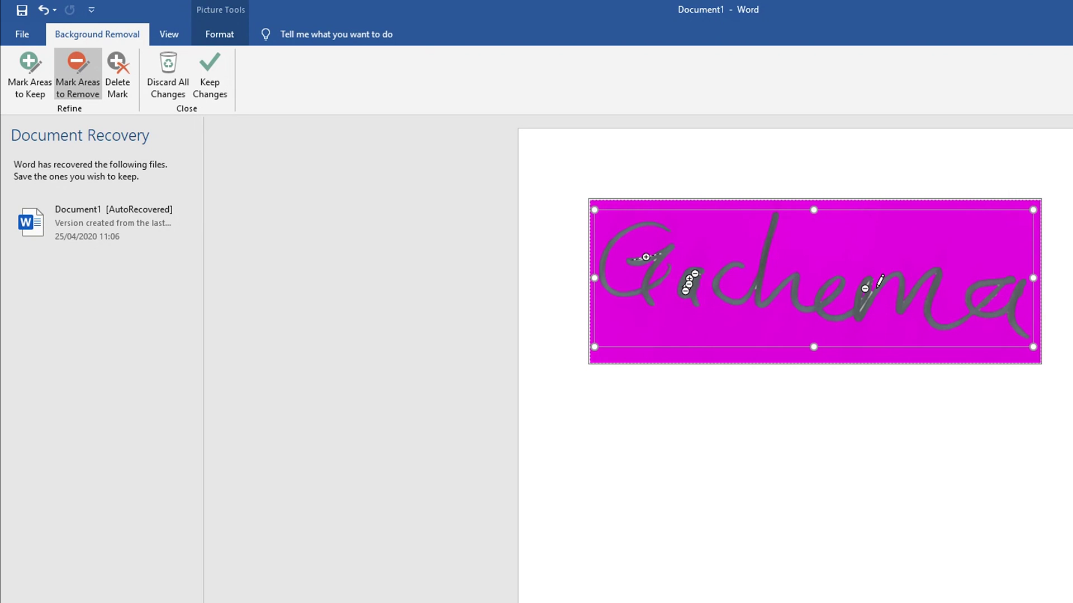
{"action": "left_click", "coordinate": [864, 292]}
{"action": "left_click", "coordinate": [863, 304]}
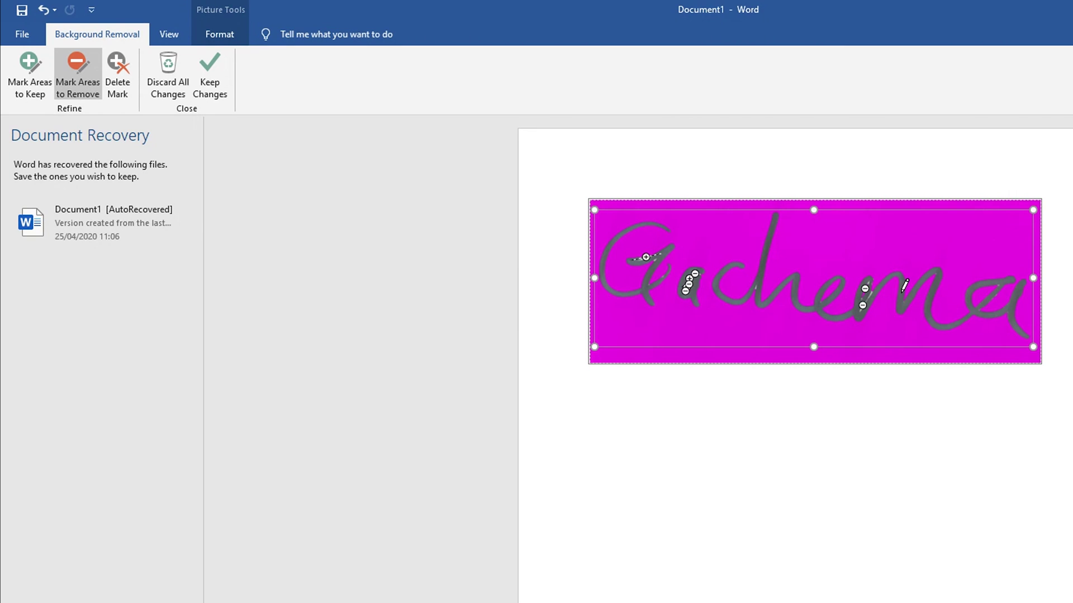
{"action": "left_click", "coordinate": [871, 292]}
{"action": "left_click", "coordinate": [210, 84]}
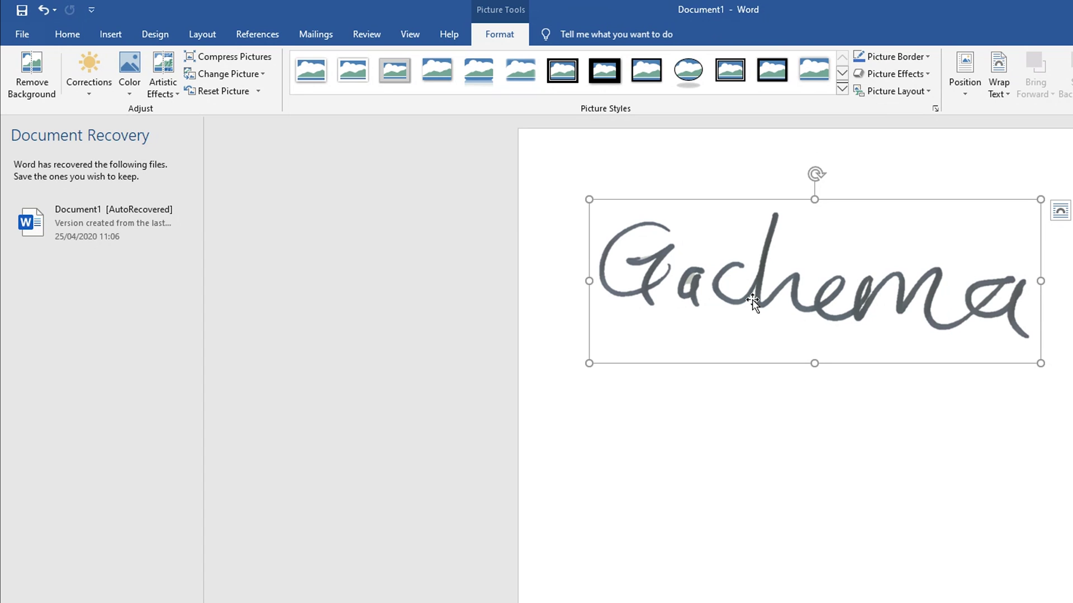
Step: Reopen Remove Background, erase a leftover patch along the a, and keep the changes
{"action": "left_click", "coordinate": [31, 72]}
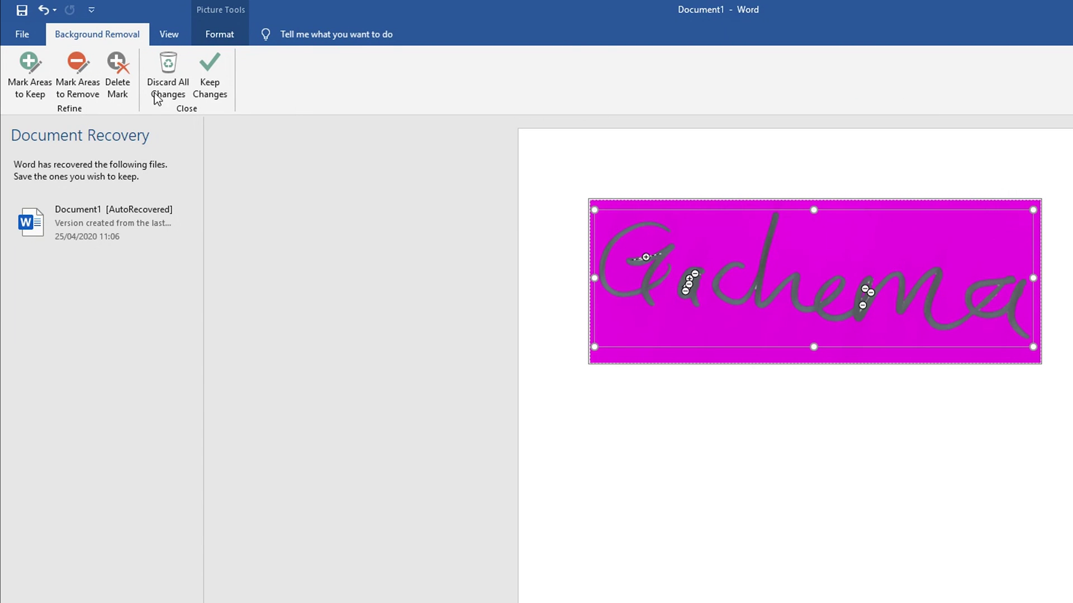
{"action": "left_click", "coordinate": [72, 69]}
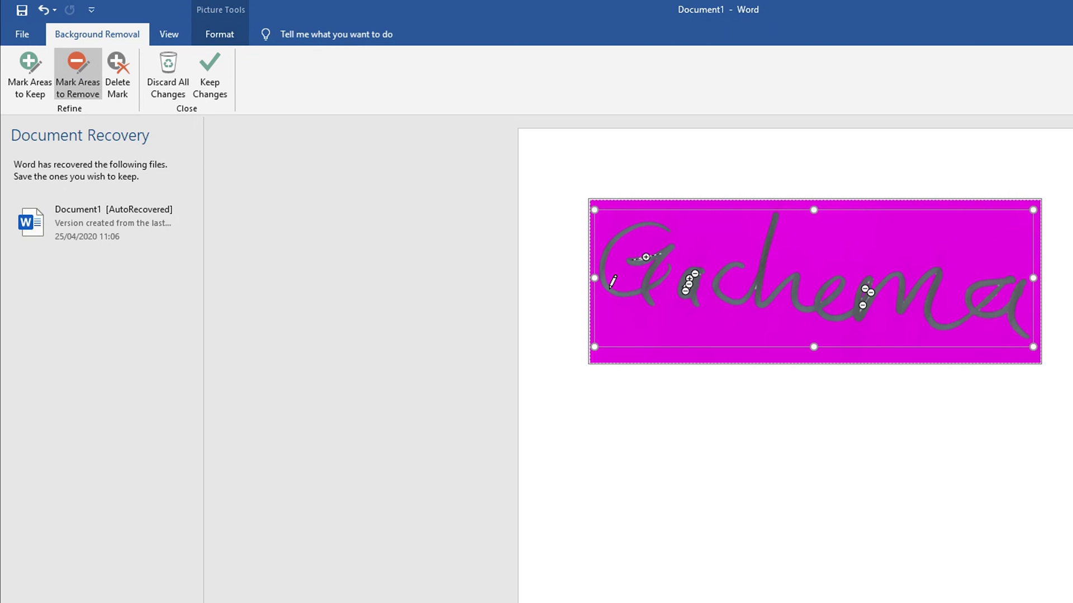
{"action": "left_click_drag", "start_coordinate": [693, 275], "coordinate": [697, 273]}
{"action": "left_click", "coordinate": [212, 73]}
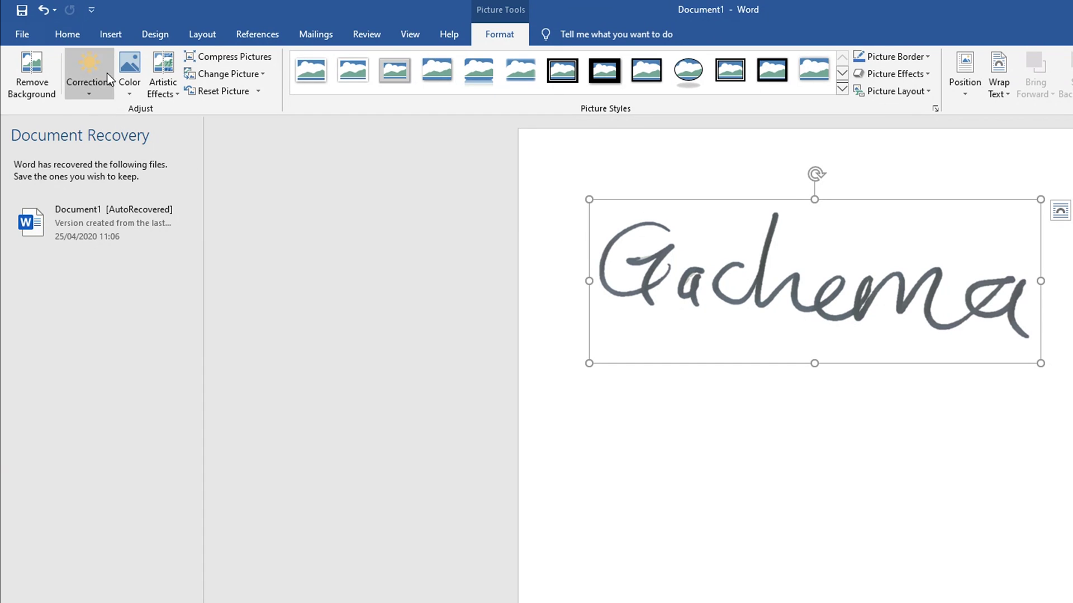
Step: Preview a green page colour to confirm transparency, then reselect the signature for saving
{"action": "left_click", "coordinate": [69, 36]}
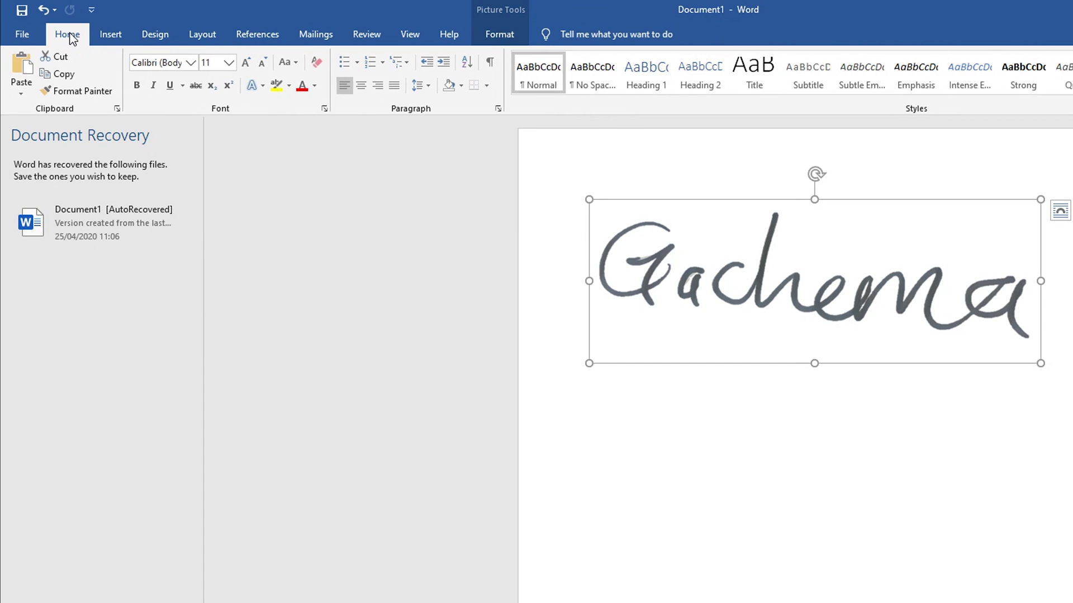
{"action": "left_click", "coordinate": [146, 37]}
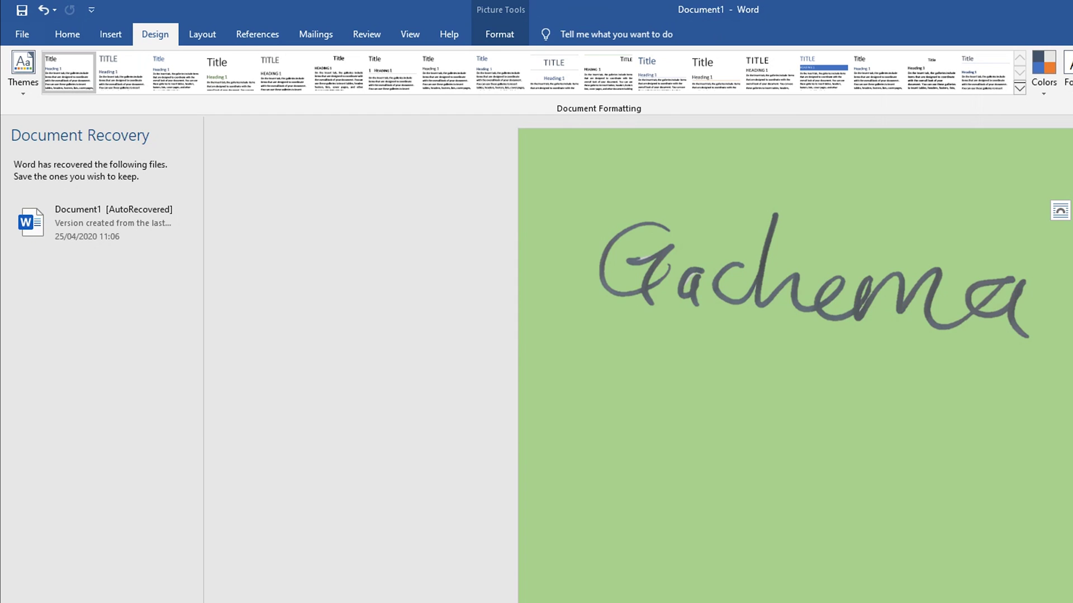
{"action": "key", "text": "Escape"}
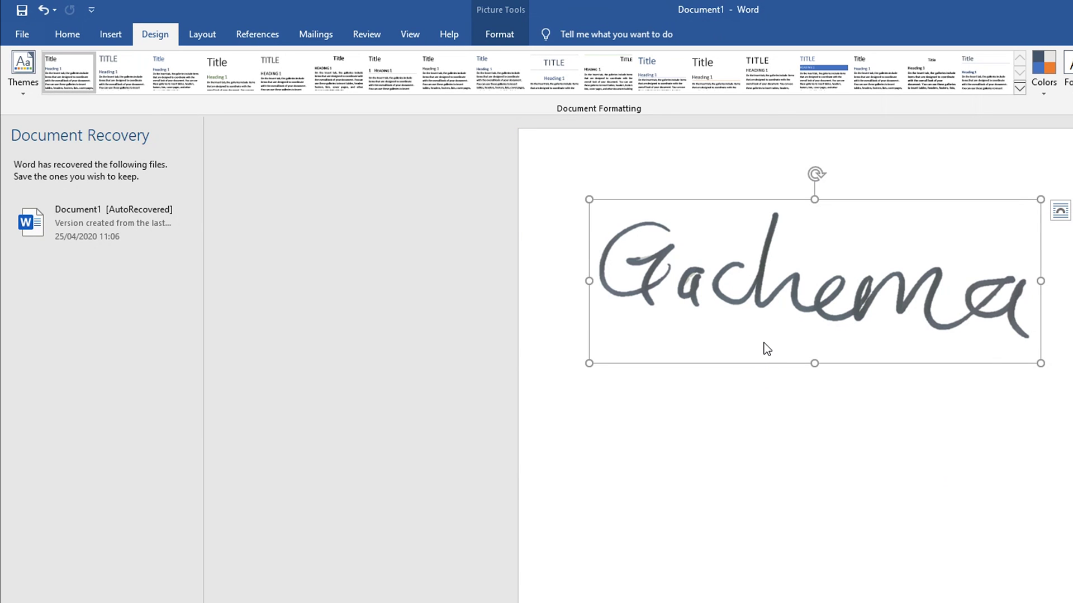
{"action": "double_click", "coordinate": [756, 256]}
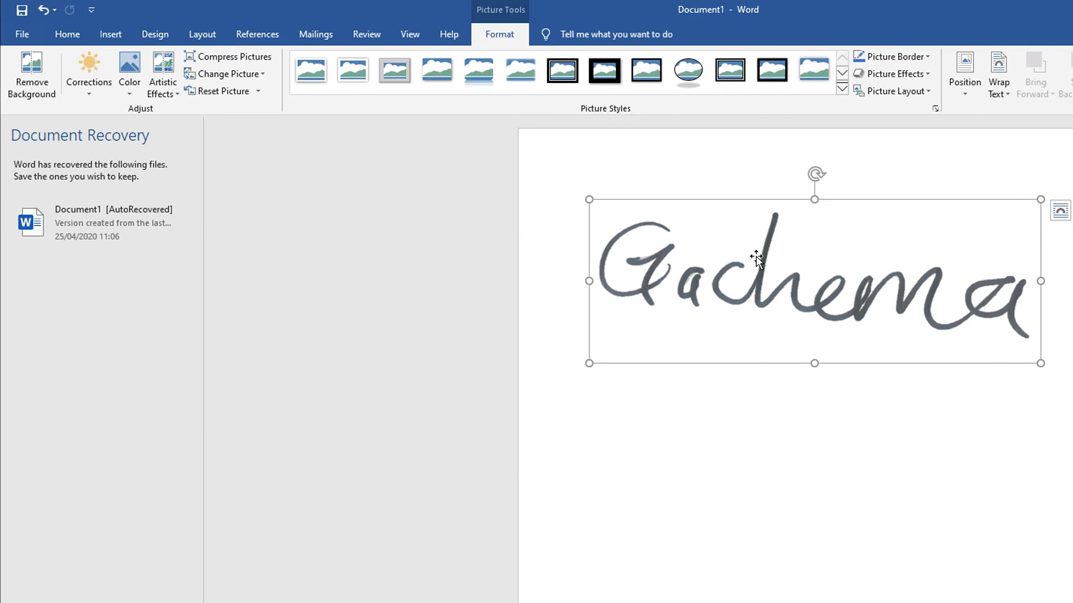
{"action": "right_click", "coordinate": [794, 257]}
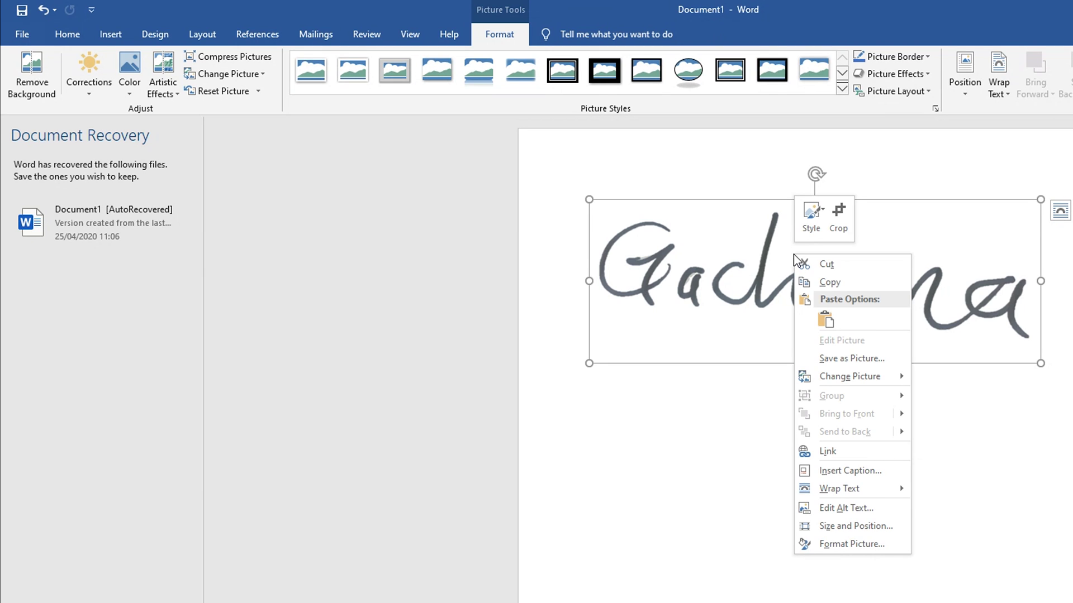
Step: Save the signature picture as PNG 'My signature' in Desktop > Digital Signature
{"action": "left_click", "coordinate": [863, 360]}
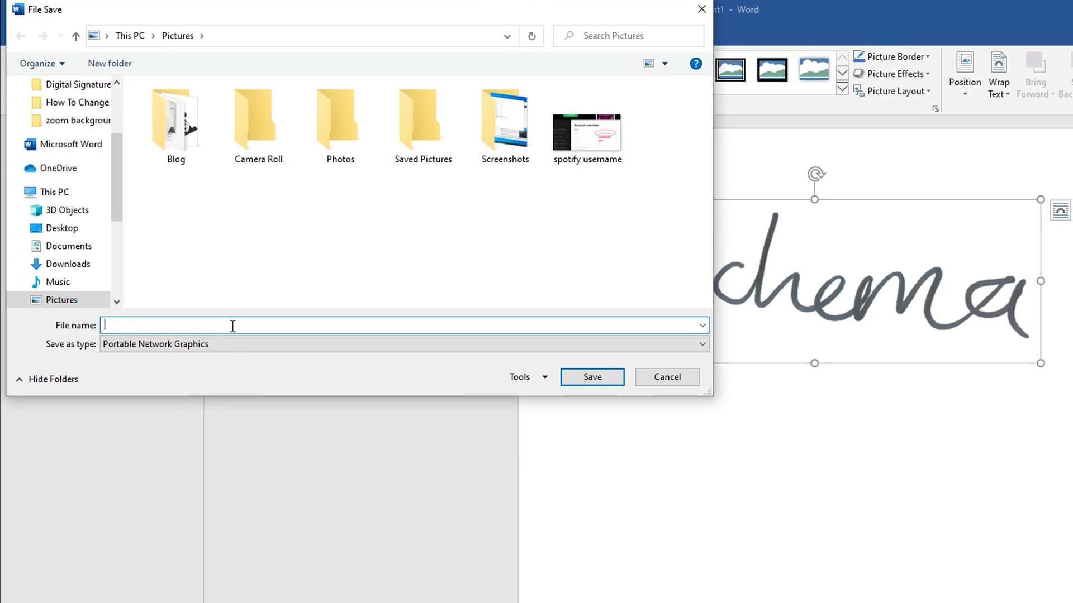
{"action": "type", "text": "My signature"}
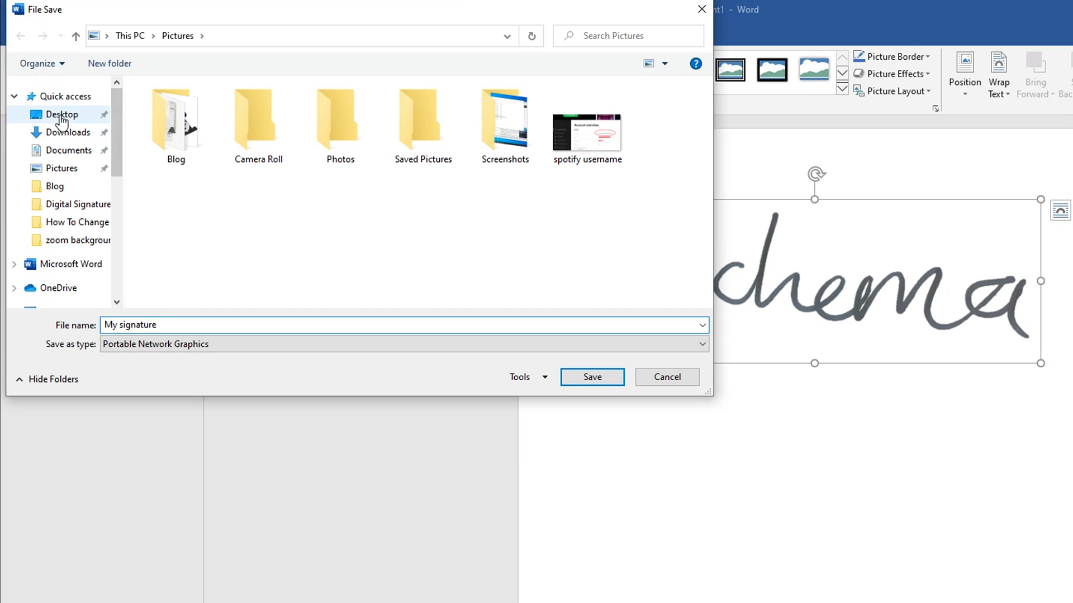
{"action": "double_click", "coordinate": [164, 122]}
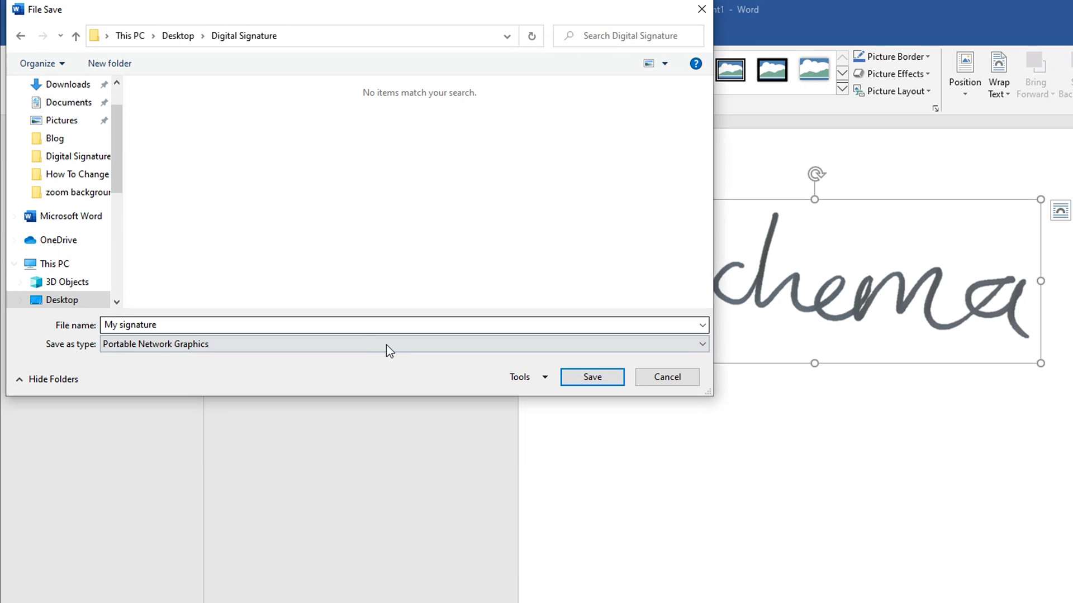
{"action": "left_click", "coordinate": [585, 378]}
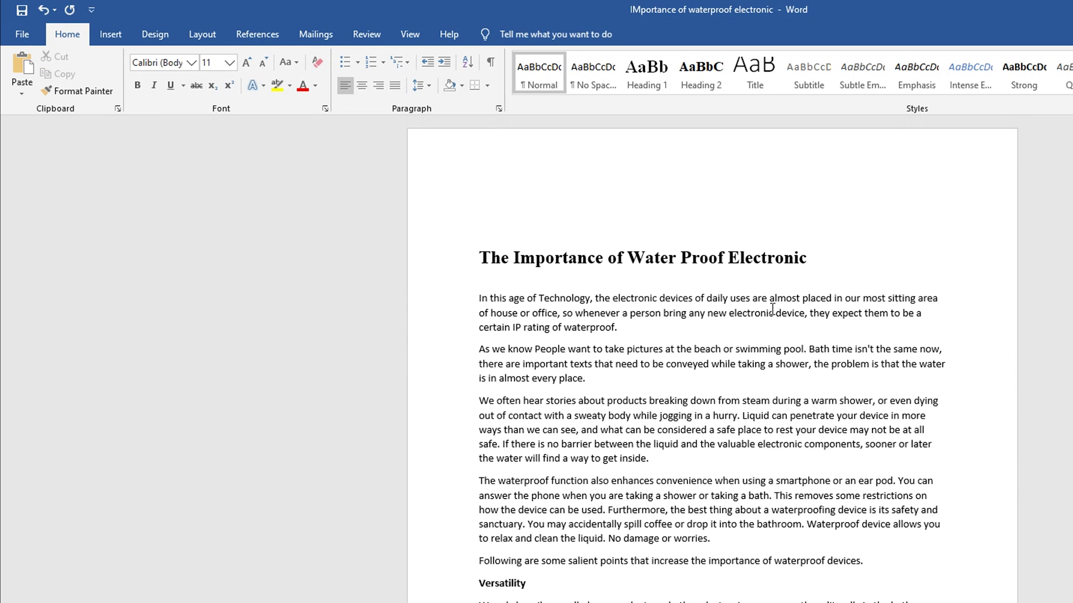
Step: Insert the My signature image on the blank line below 'Yours Truly' in the letter
{"action": "scroll", "coordinate": [642, 332], "scroll_direction": "down", "scroll_amount": 10}
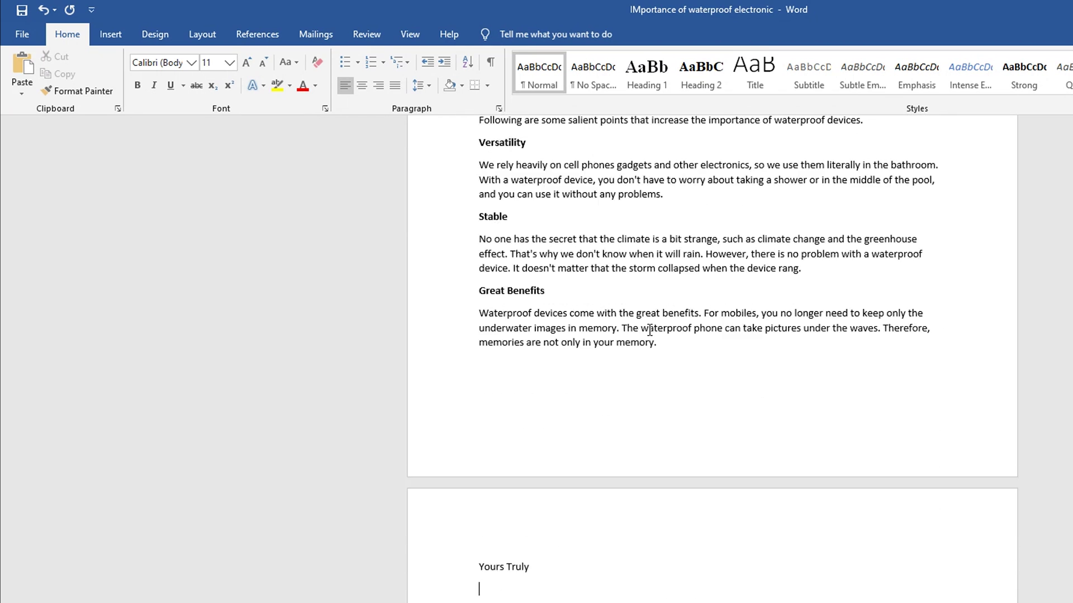
{"action": "scroll", "coordinate": [649, 330], "scroll_direction": "down", "scroll_amount": 5}
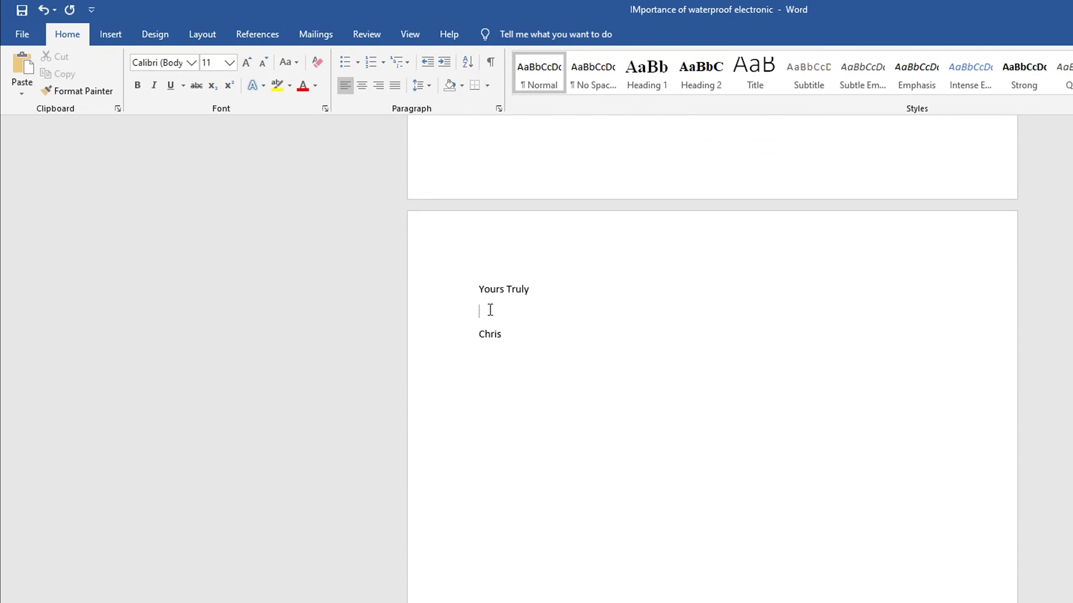
{"action": "left_click", "coordinate": [114, 36]}
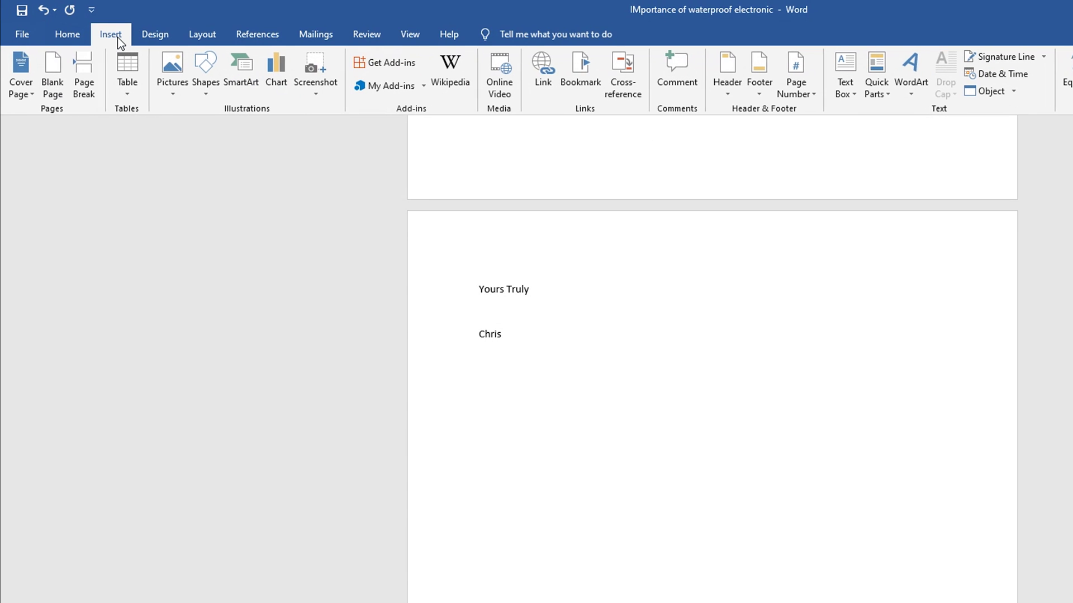
{"action": "left_click", "coordinate": [175, 66]}
{"action": "left_click", "coordinate": [196, 129]}
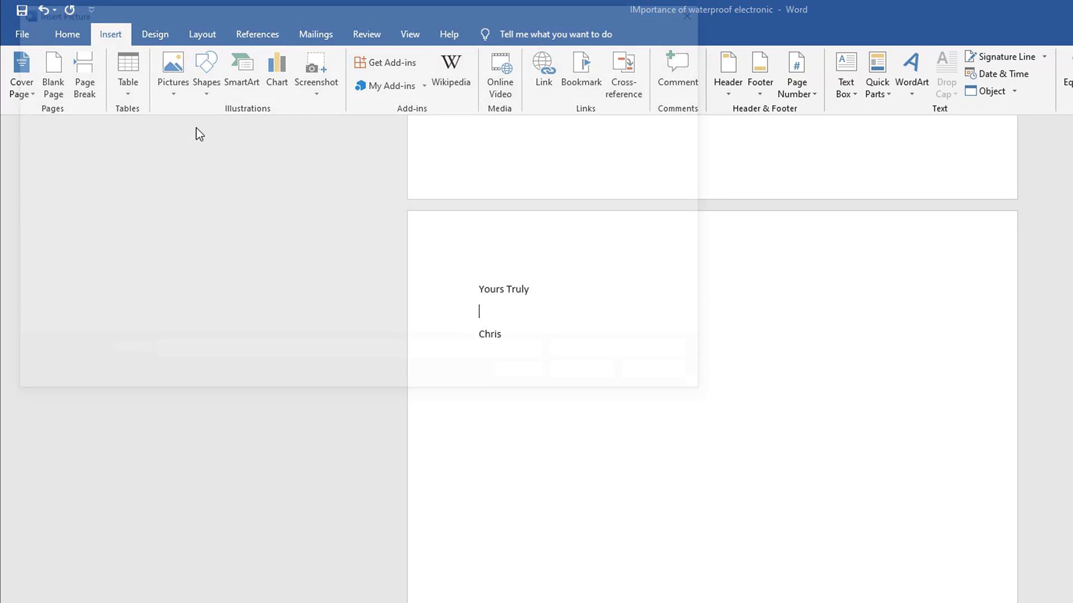
{"action": "left_click", "coordinate": [267, 142]}
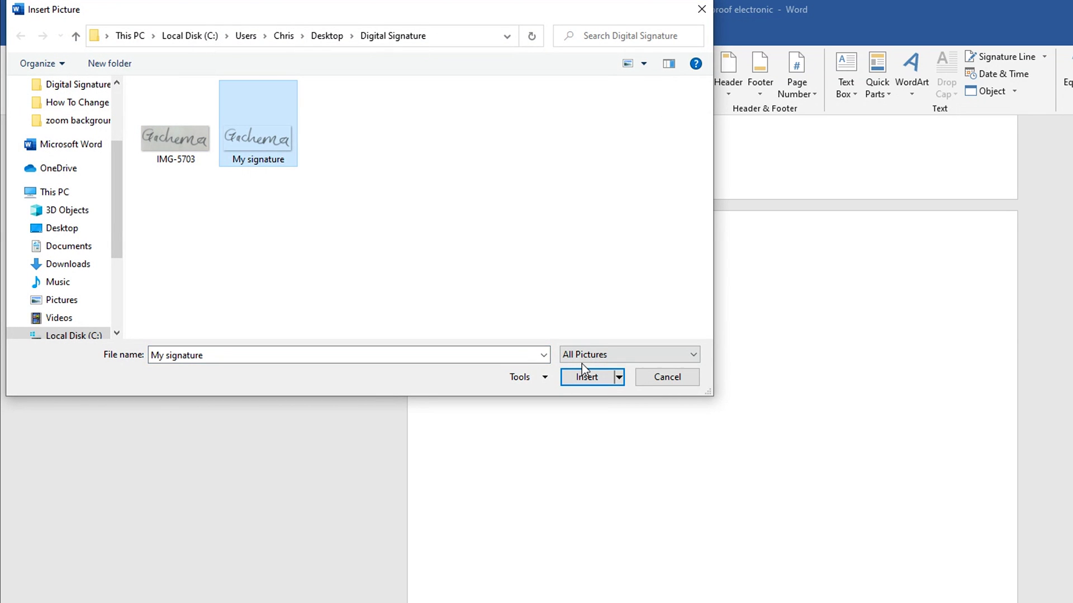
{"action": "left_click", "coordinate": [595, 379]}
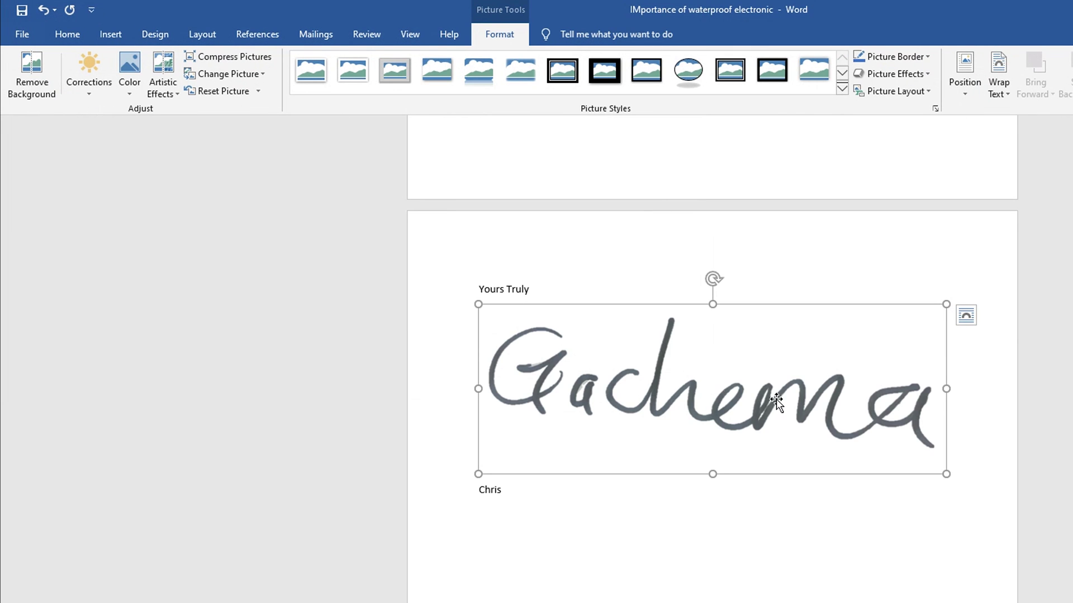
Step: Drag the sizing handles to shrink the signature so it fits above the closing name
{"action": "left_click_drag", "start_coordinate": [946, 390], "coordinate": [616, 378]}
{"action": "left_click_drag", "start_coordinate": [546, 472], "coordinate": [555, 357]}
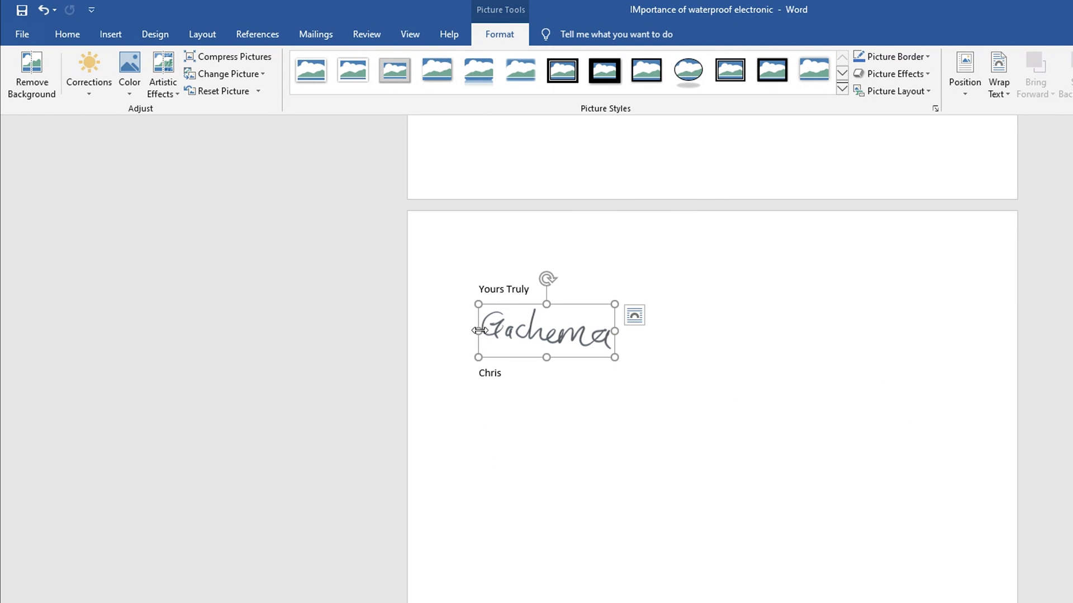
{"action": "left_click_drag", "start_coordinate": [479, 333], "coordinate": [472, 333]}
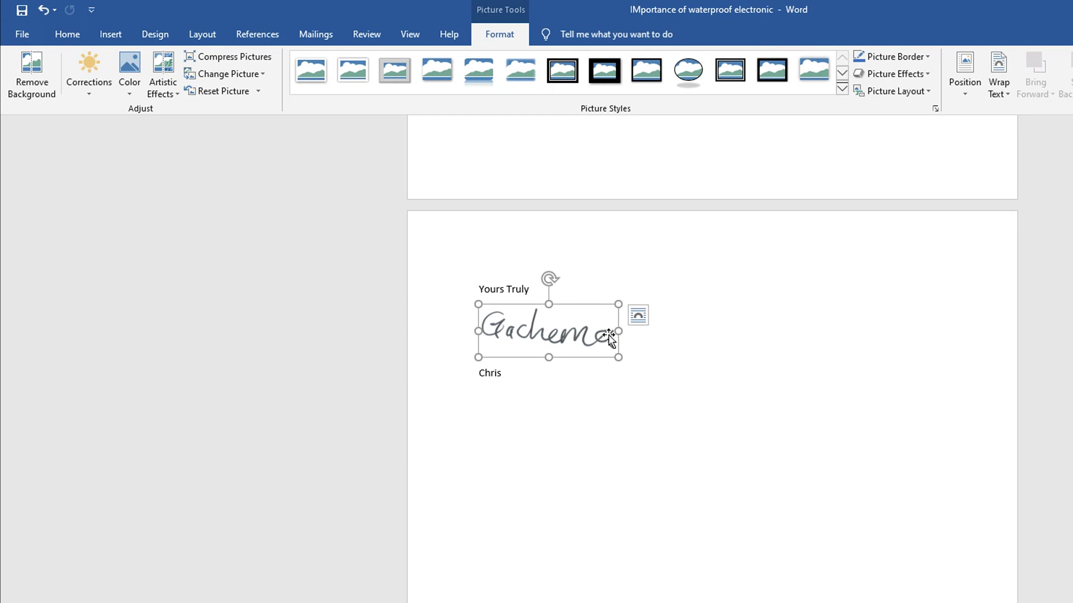
{"action": "left_click", "coordinate": [562, 330]}
{"action": "left_click_drag", "start_coordinate": [618, 331], "coordinate": [605, 331]}
{"action": "left_click_drag", "start_coordinate": [542, 357], "coordinate": [544, 345]}
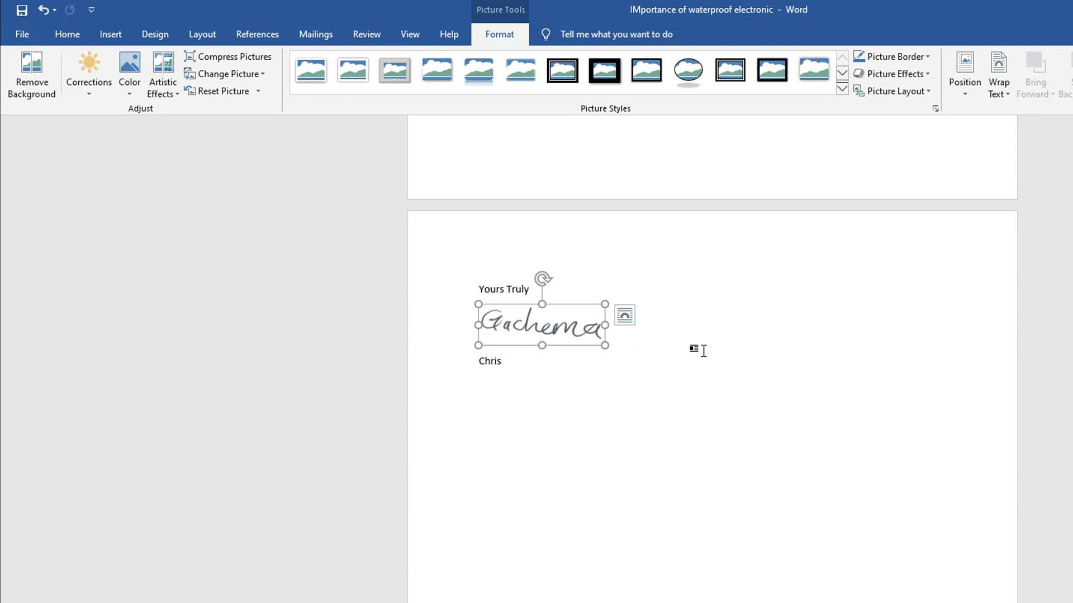
{"action": "left_click", "coordinate": [764, 365]}
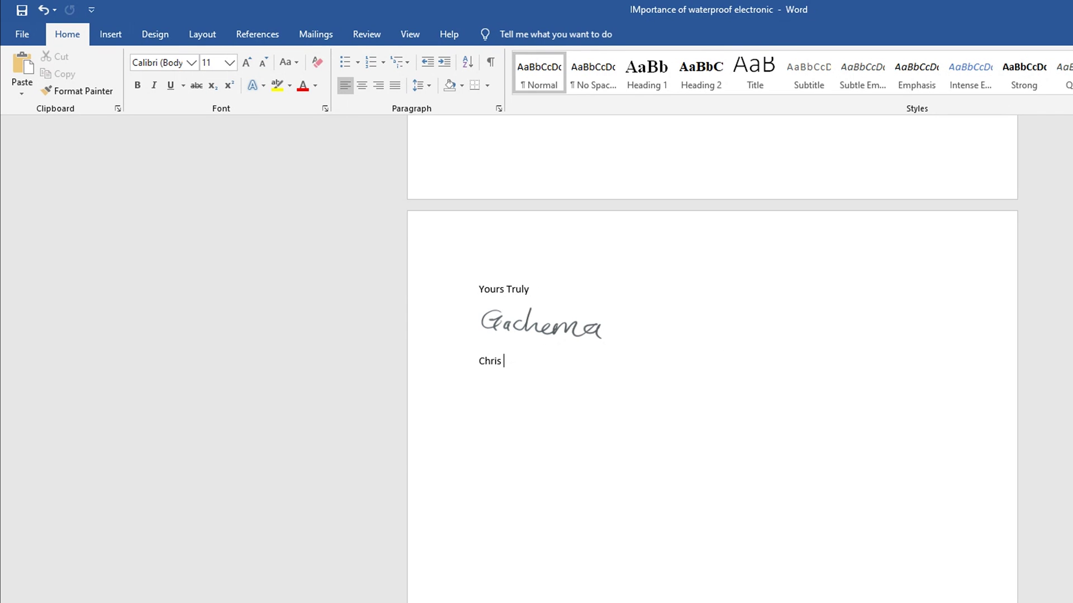
Step: Undo the last change and give the letter's pages an orange background colour
{"action": "key", "text": "ctrl+z"}
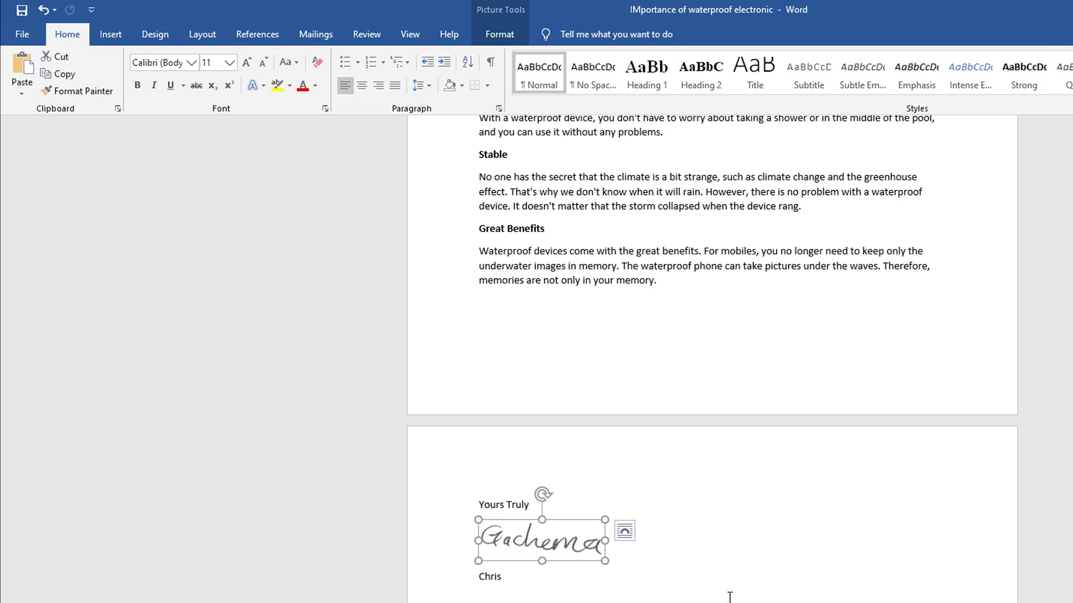
{"action": "left_click", "coordinate": [150, 33]}
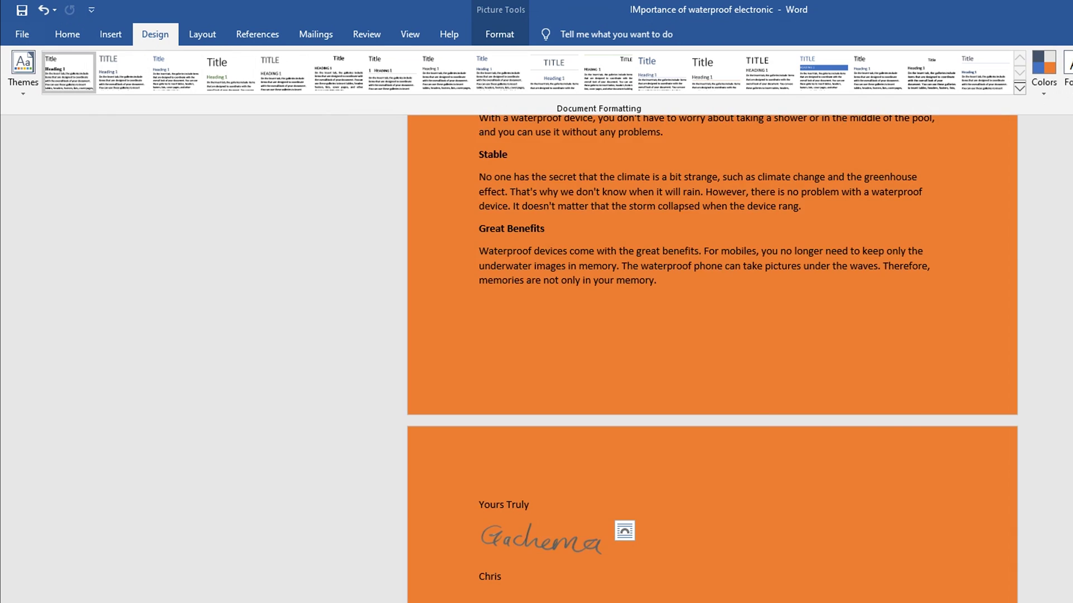
{"action": "left_click", "coordinate": [1070, 168]}
{"action": "left_click", "coordinate": [765, 543]}
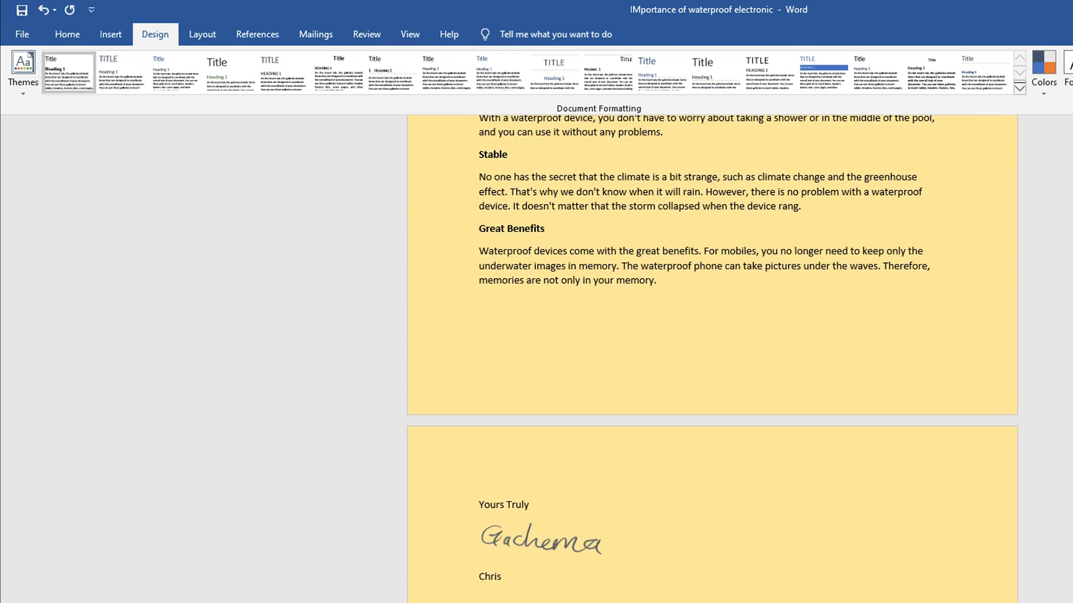
Step: Replace the orange with a pale page background colour from the Page Color palette
{"action": "left_click", "coordinate": [1072, 188]}
{"action": "left_click", "coordinate": [950, 62]}
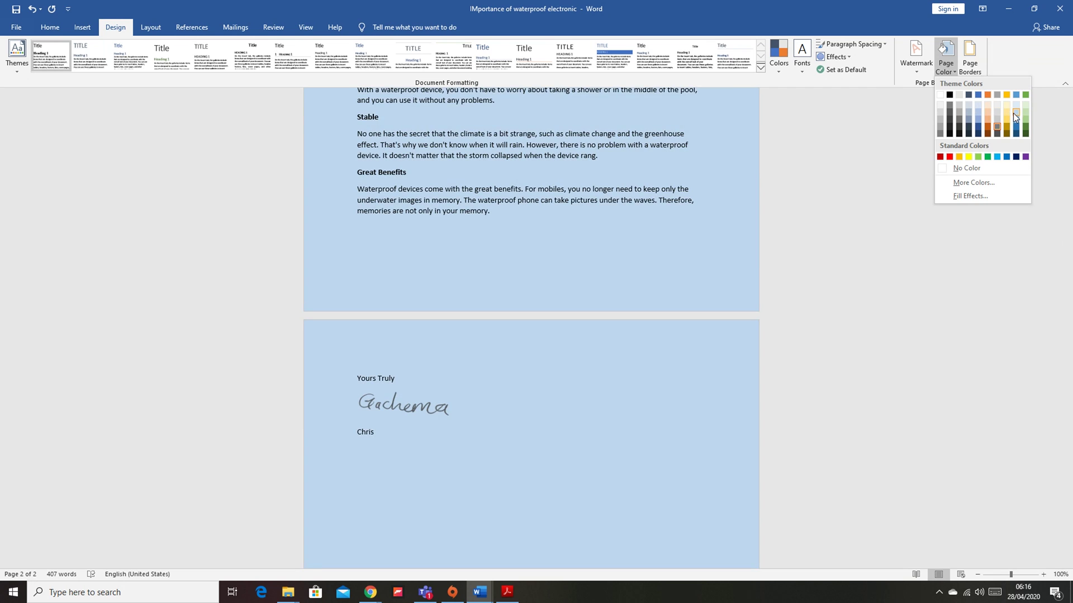
{"action": "left_click", "coordinate": [1013, 113]}
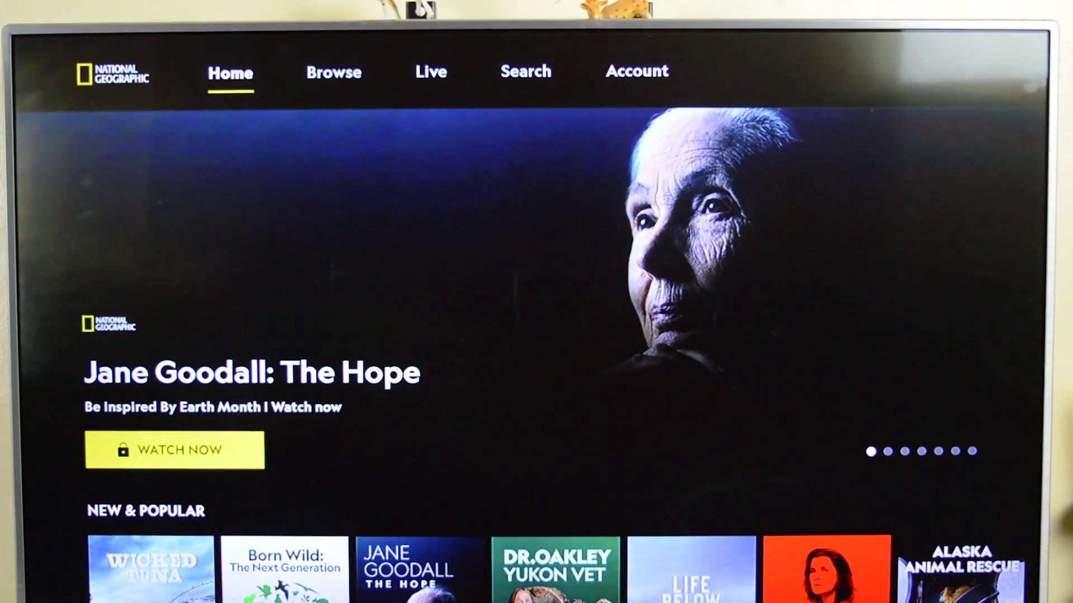
Step: Move down to the Bingeable Favorites row and open a title, triggering the US-only location message
{"action": "key", "text": "Down"}
{"action": "key", "text": "Down"}
{"action": "key", "text": "Down"}
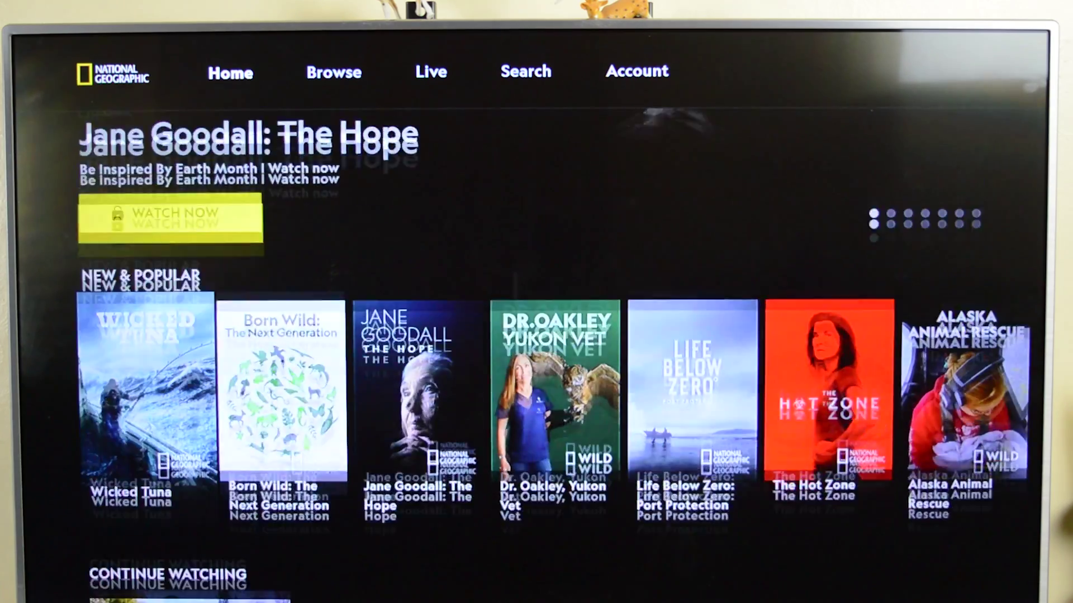
{"action": "key", "text": "Down"}
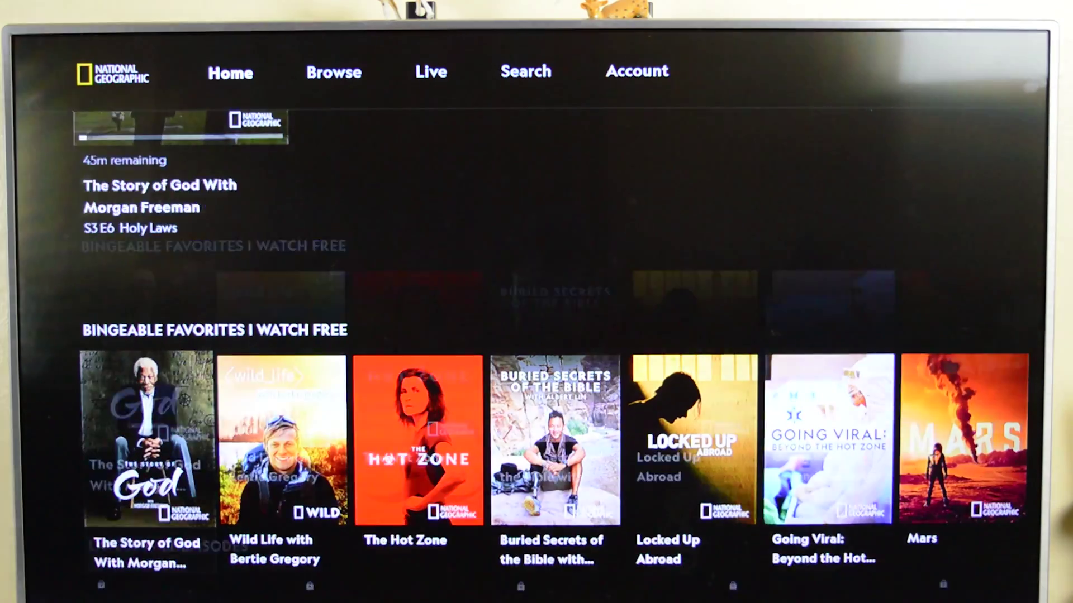
{"action": "key", "text": "Return"}
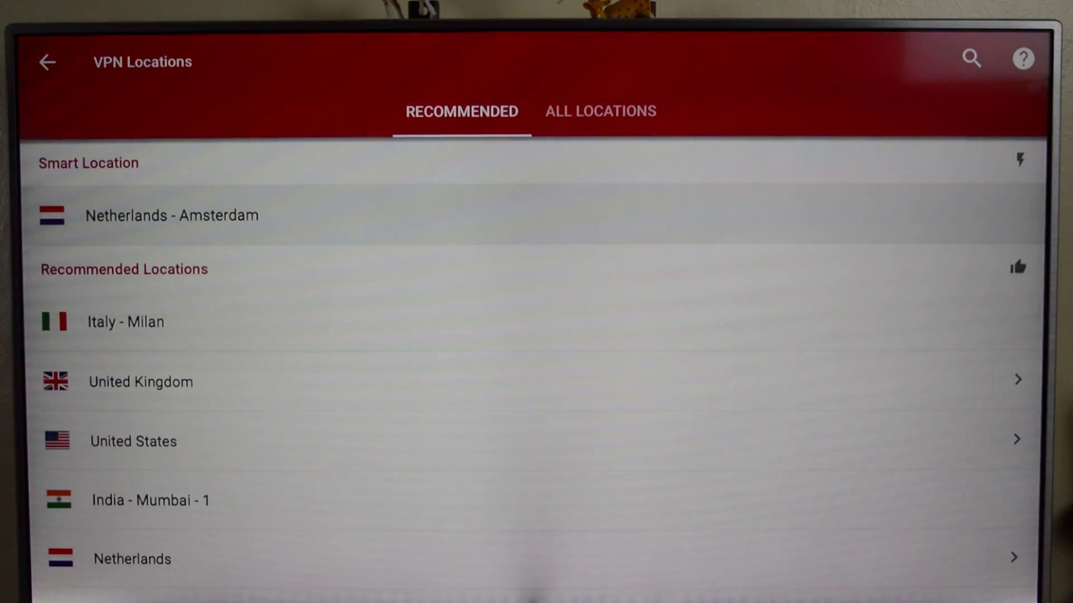
Step: Connect ExpressVPN to the USA - New York location and return to the National Geographic app
{"action": "key", "text": "Down"}
{"action": "key", "text": "Down"}
{"action": "key", "text": "Down"}
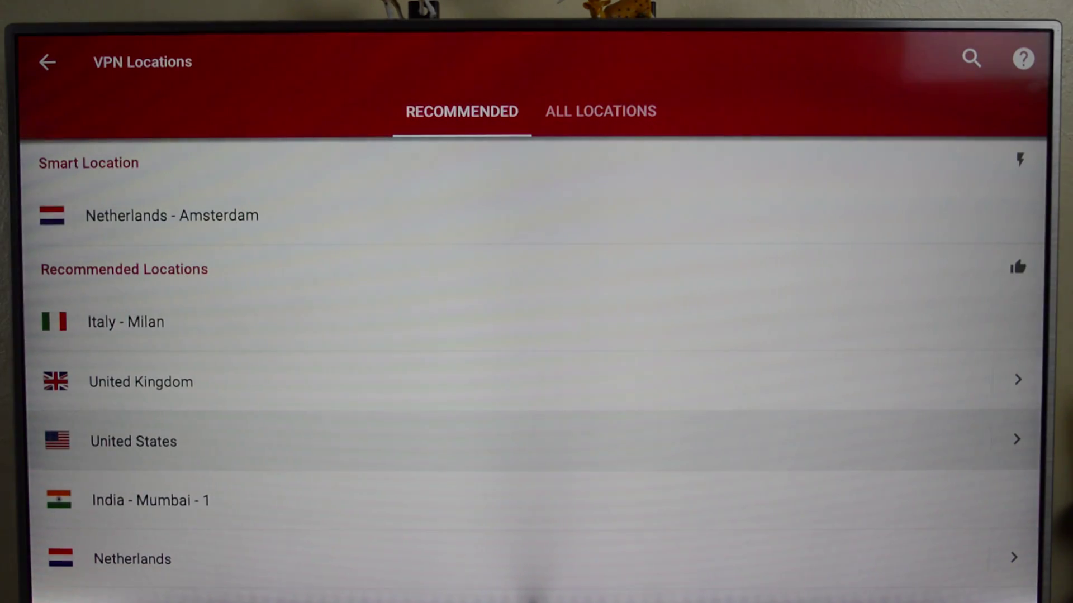
{"action": "key", "text": "Down"}
{"action": "key", "text": "Up"}
{"action": "key", "text": "Return"}
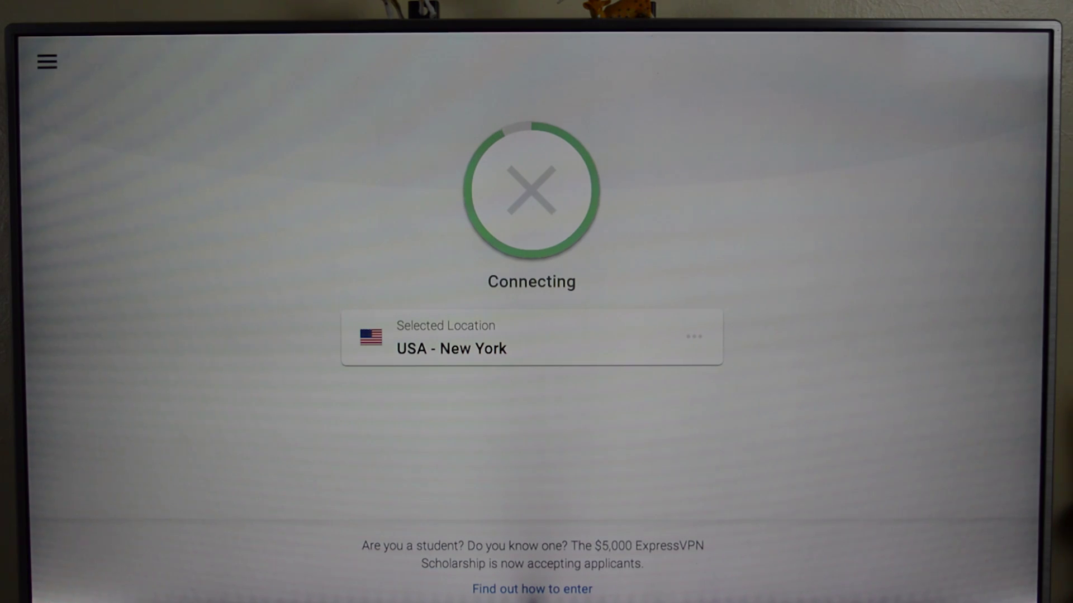
{"action": "key", "text": "Up"}
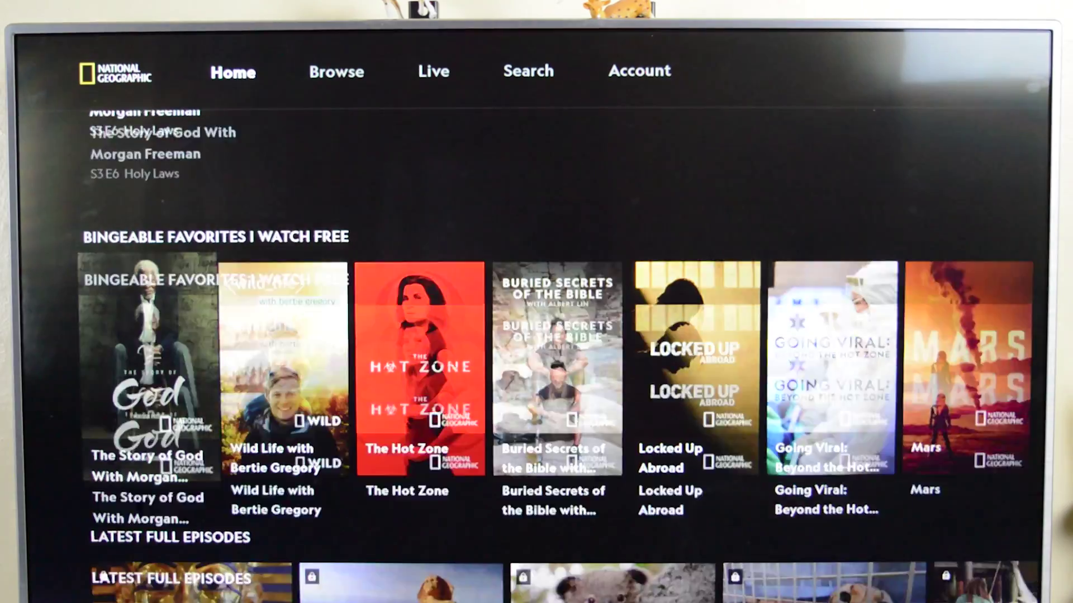